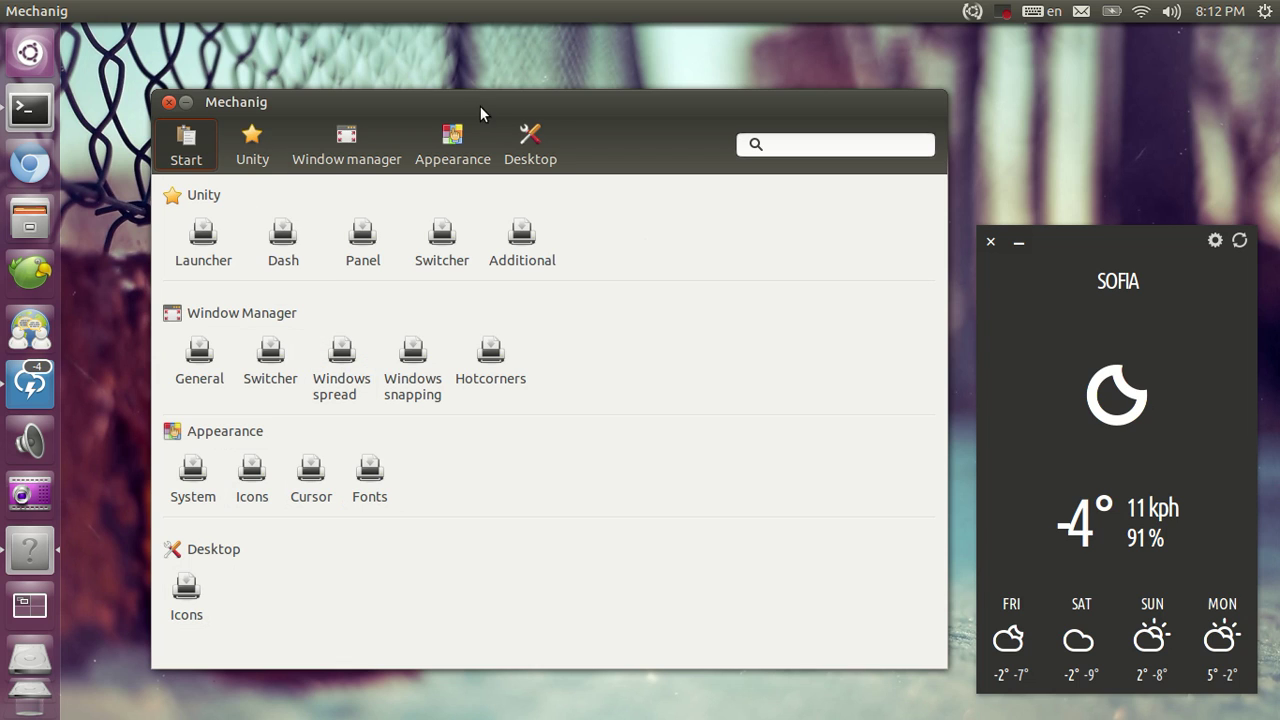
- Display the Home folder, Network servers, Trash and Devices icons on the desktop and move the settings window clear of them
left_click(542, 143)
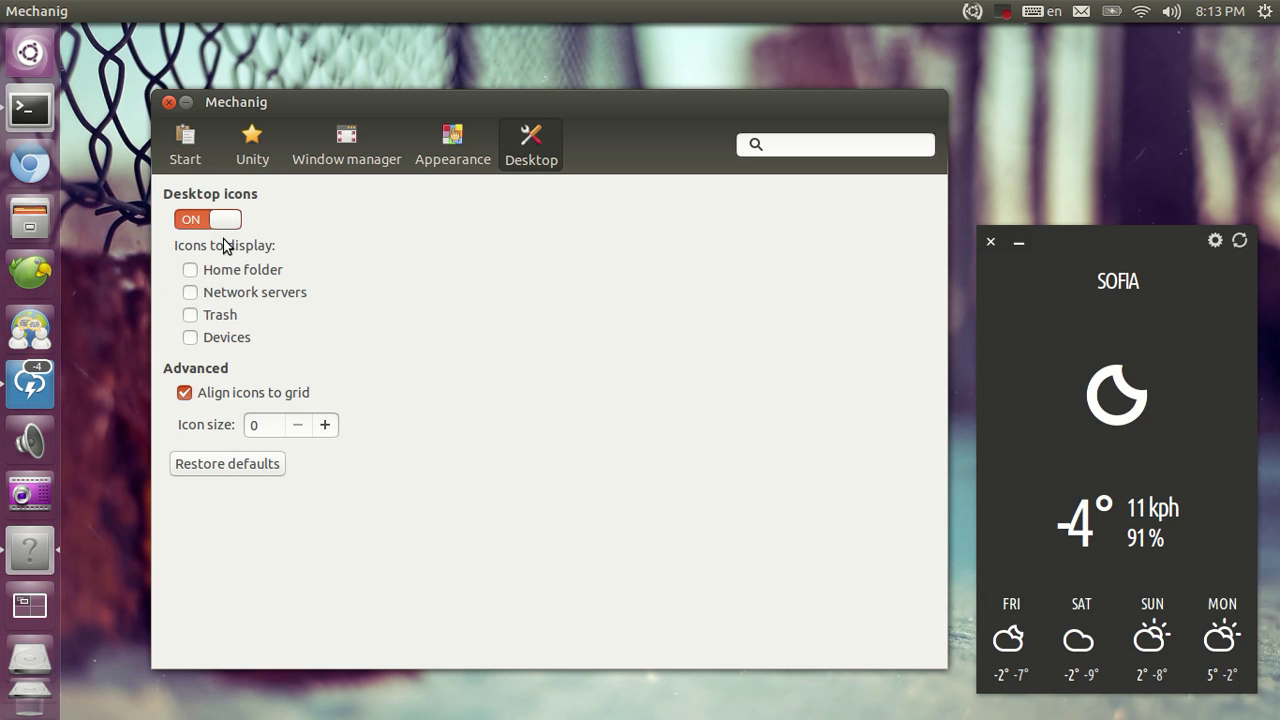
left_click(229, 270)
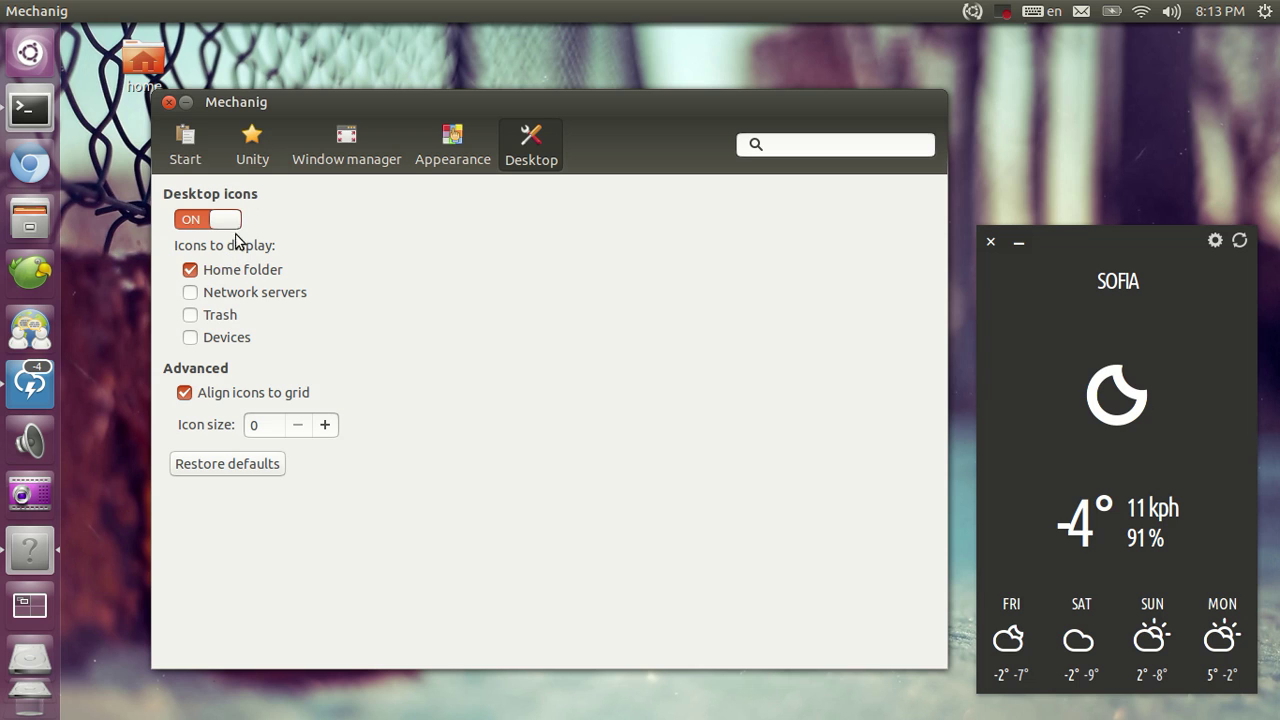
left_click(257, 296)
left_click(198, 318)
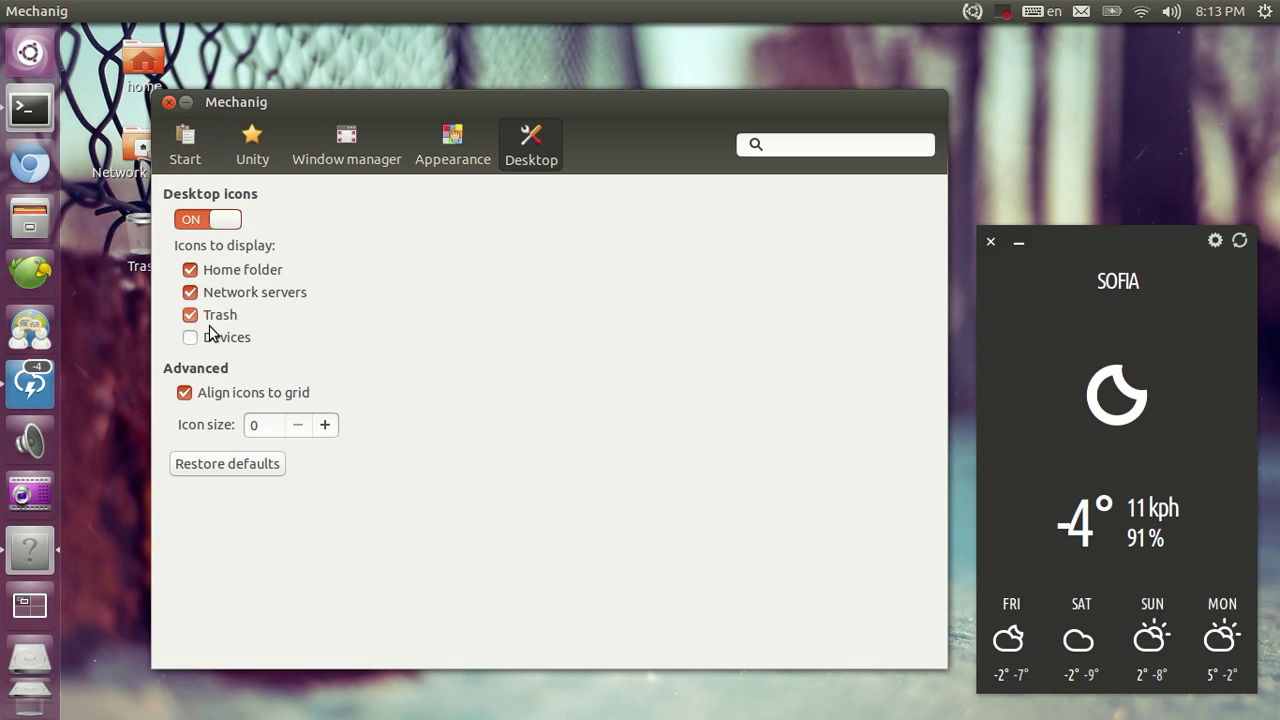
left_click(212, 337)
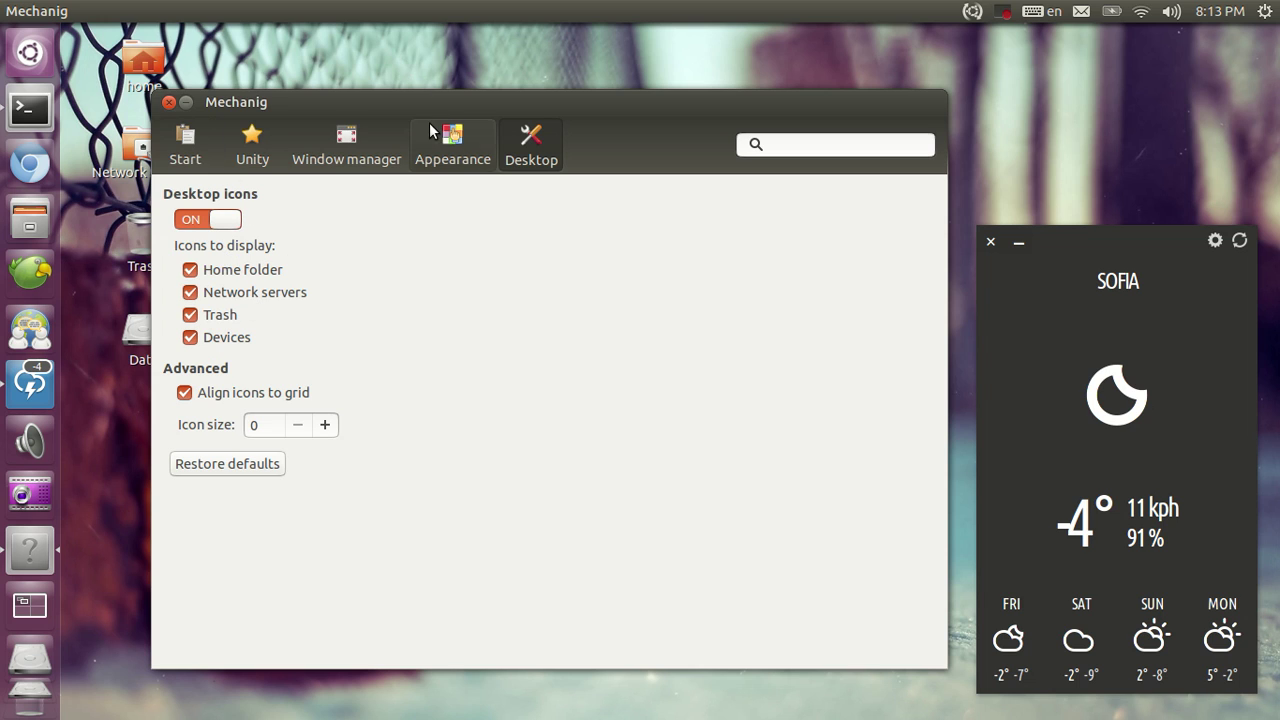
left_click_drag(414, 96, 655, 96)
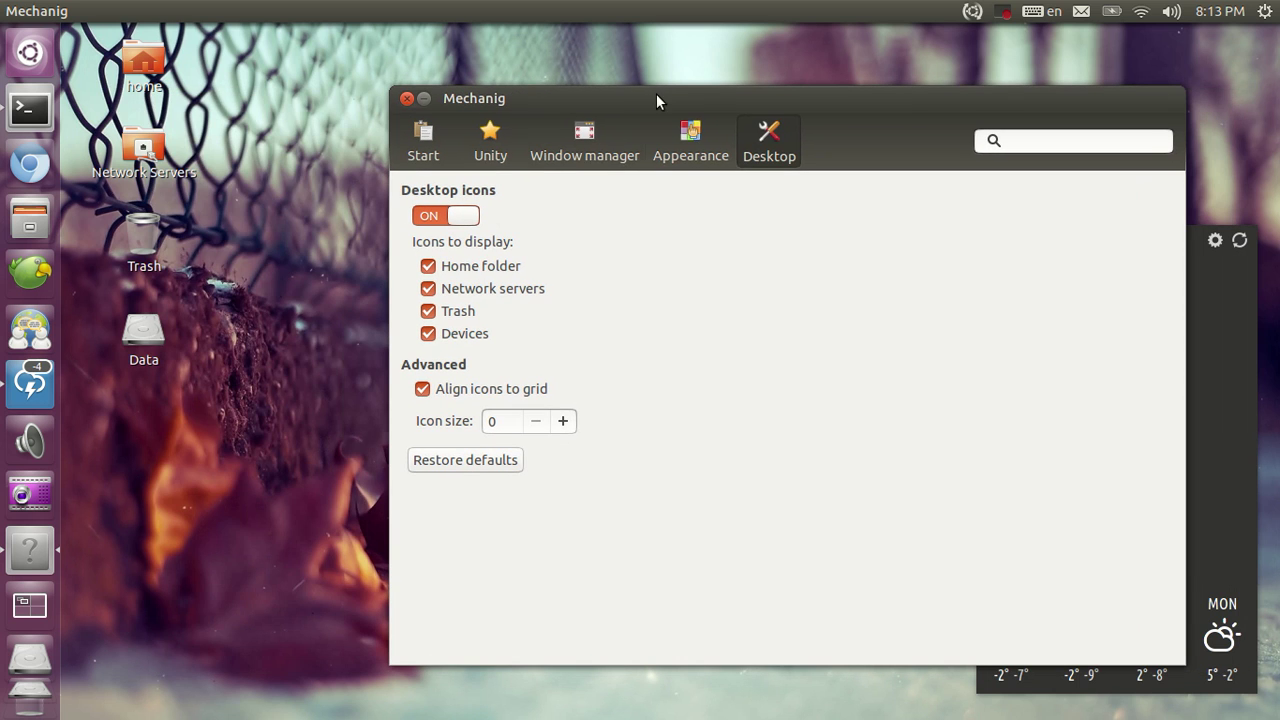
- Hide the Devices, Trash, Network servers and Home folder icons from the desktop again
left_click(447, 334)
left_click(447, 316)
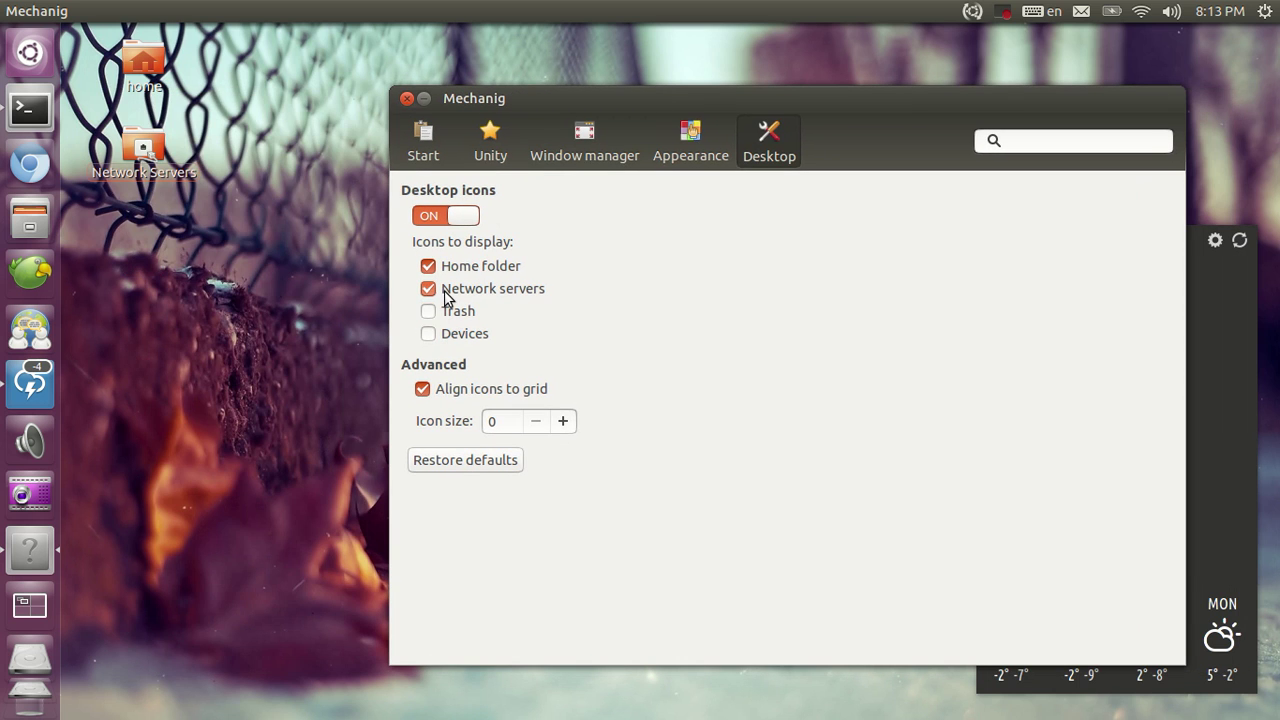
left_click(443, 289)
left_click(436, 266)
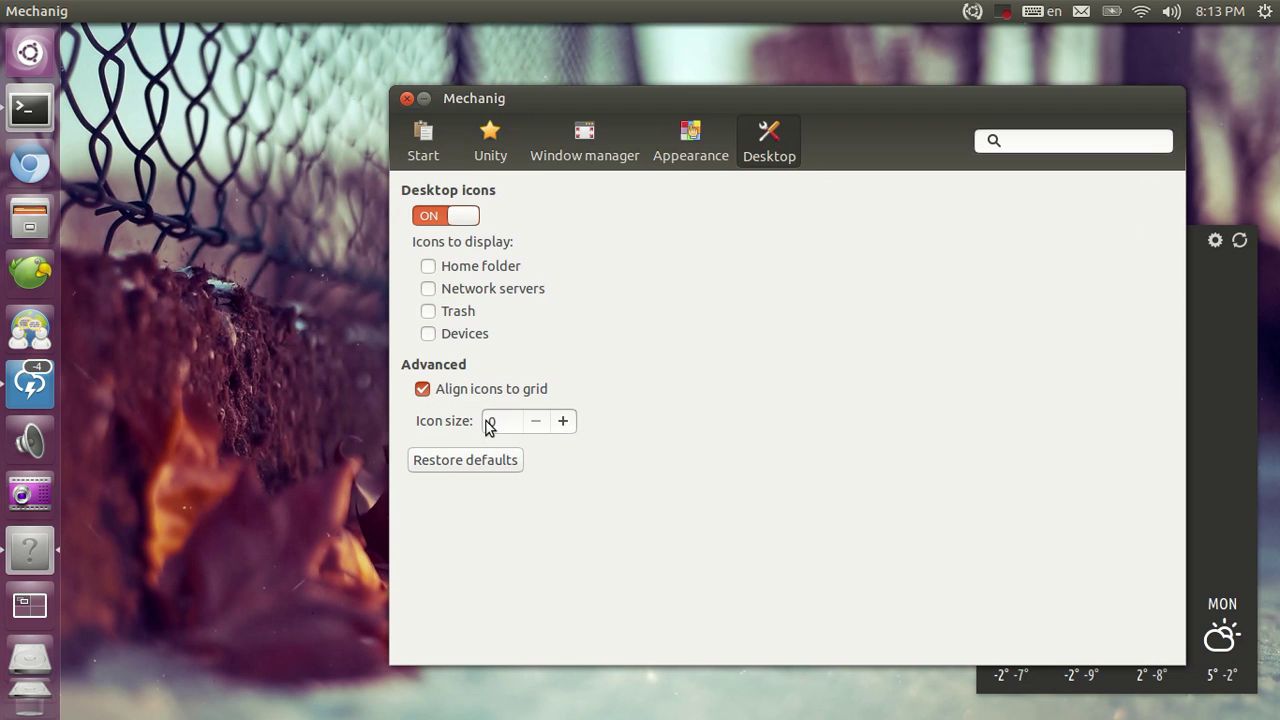
- Look through the Appearance settings for the system theme, icon theme, cursor theme and fonts
left_click(685, 138)
left_click(713, 189)
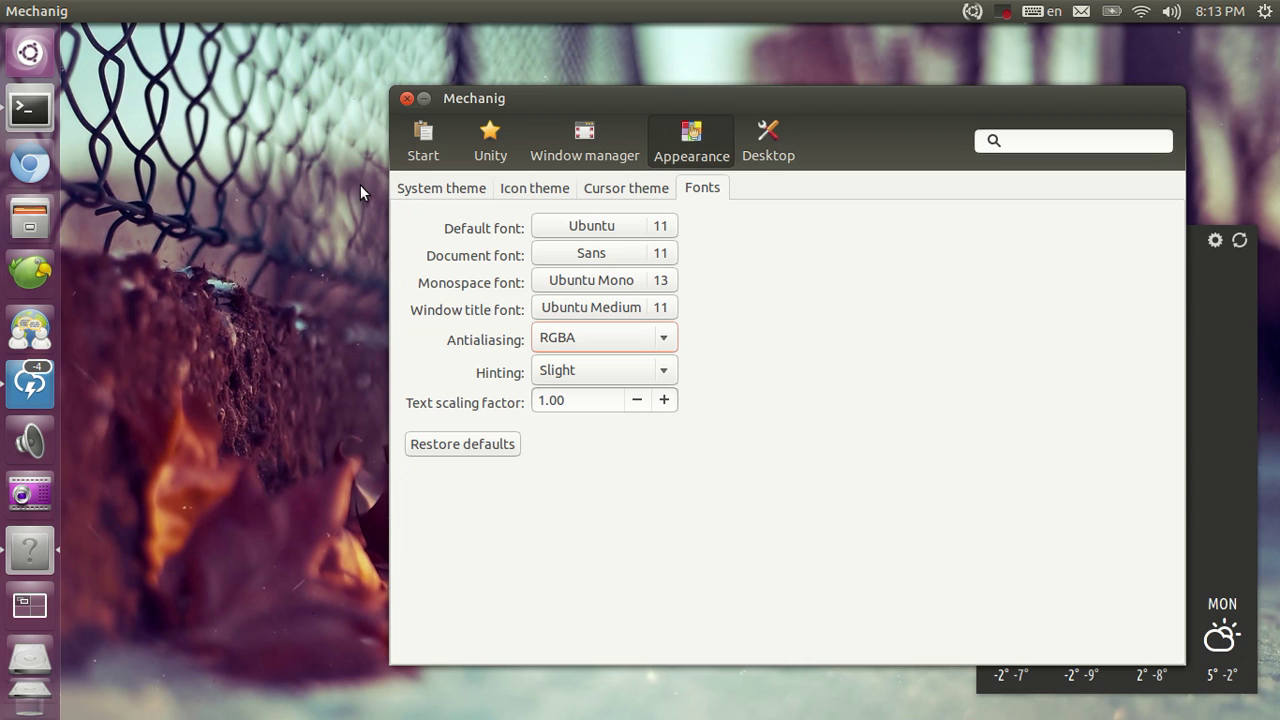
left_click(455, 188)
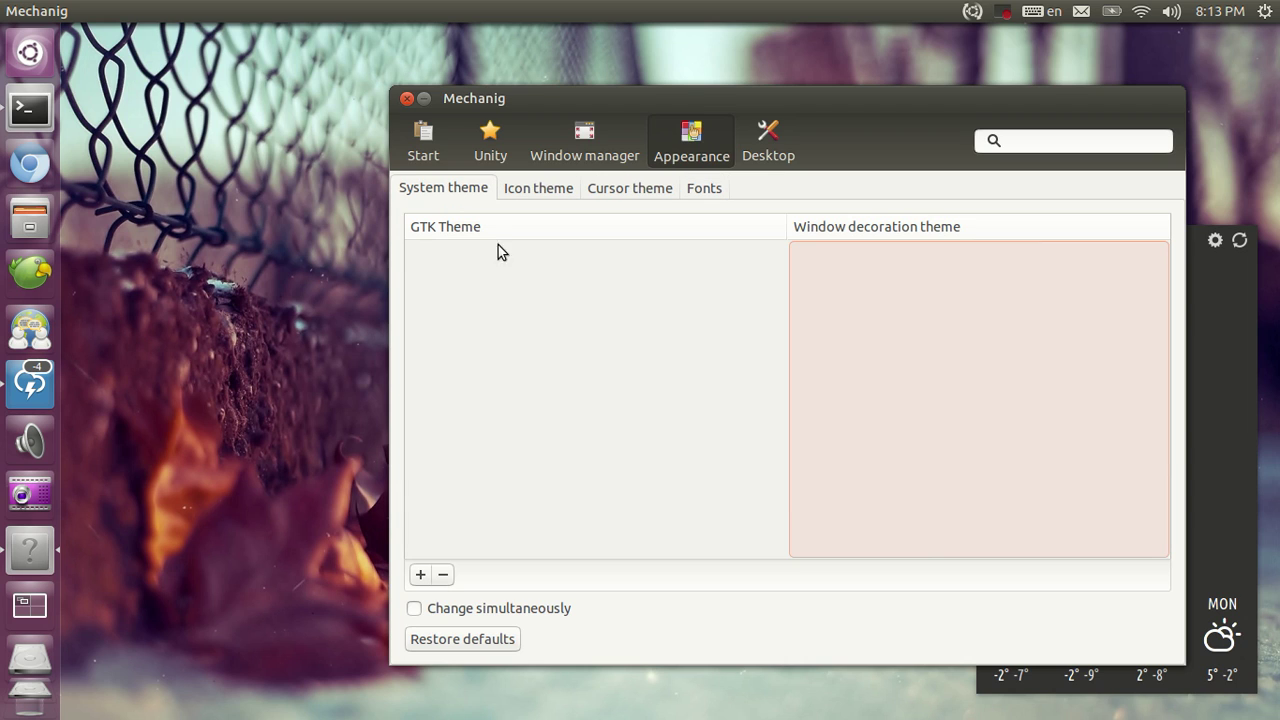
left_click(539, 190)
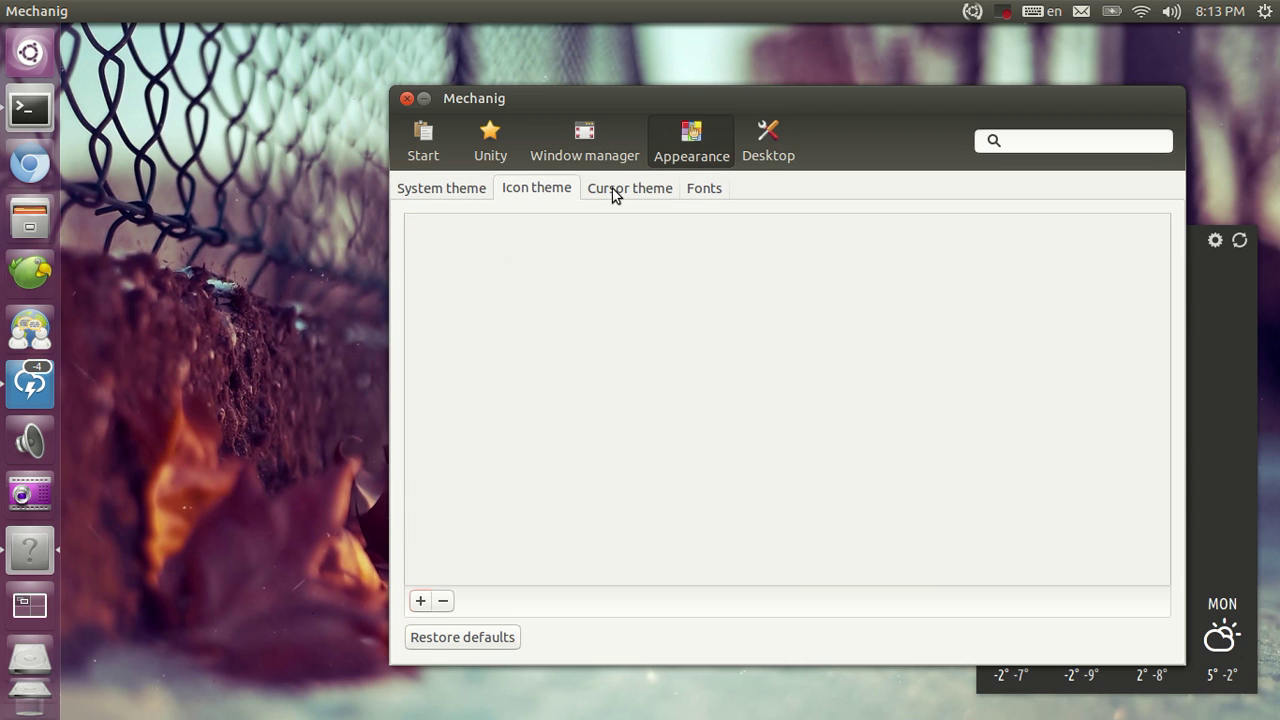
left_click(648, 186)
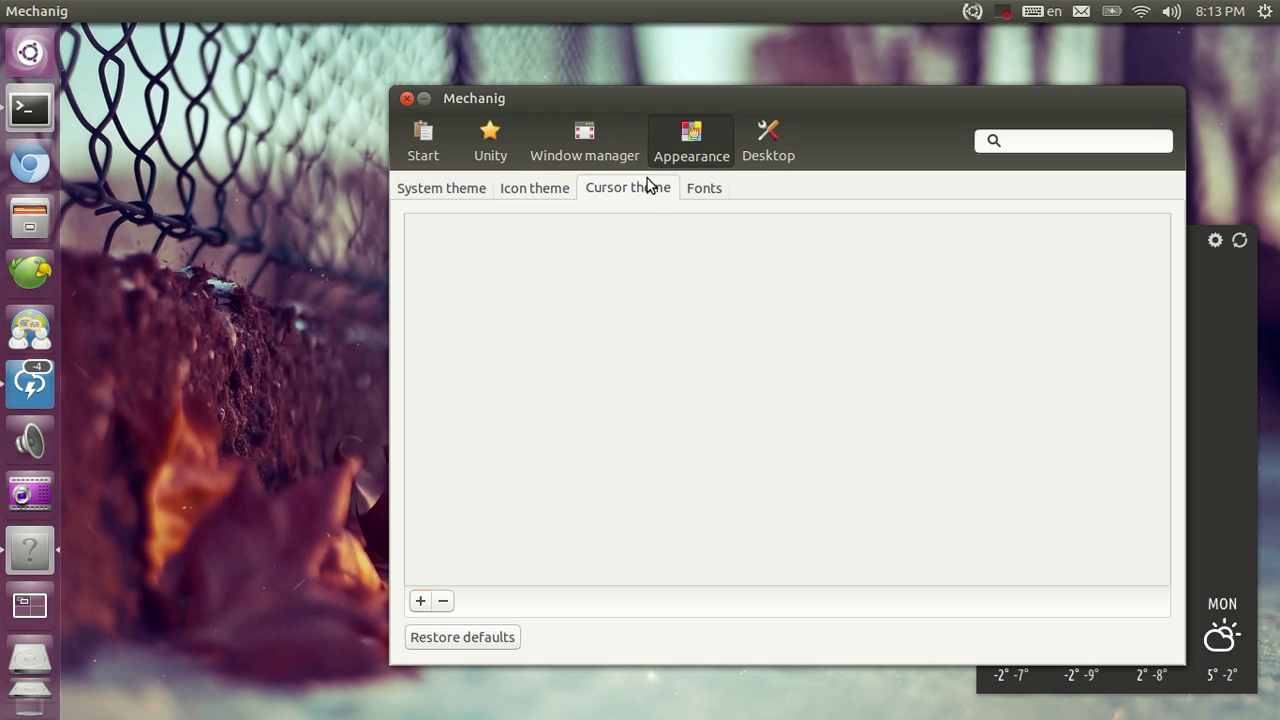
left_click(699, 190)
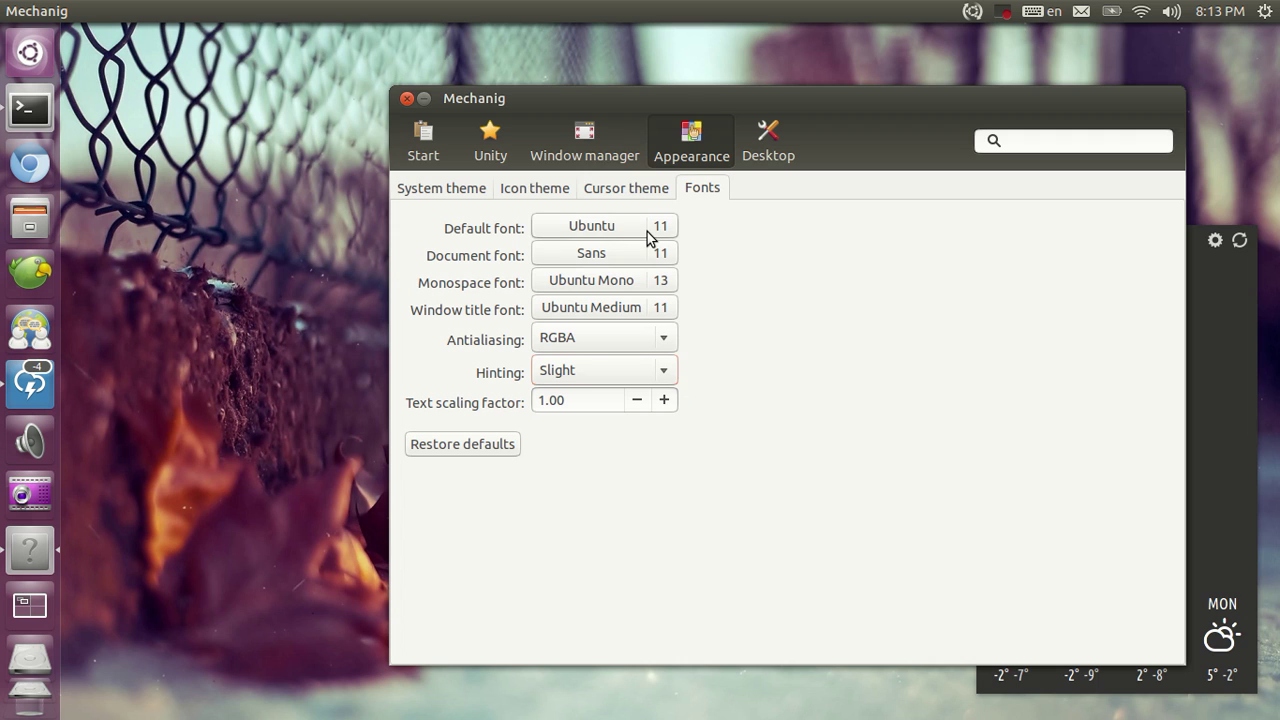
- View the default font choices without picking one, and try a text scaling factor of 1.05 before restoring 1.00
left_click_drag(635, 103, 453, 90)
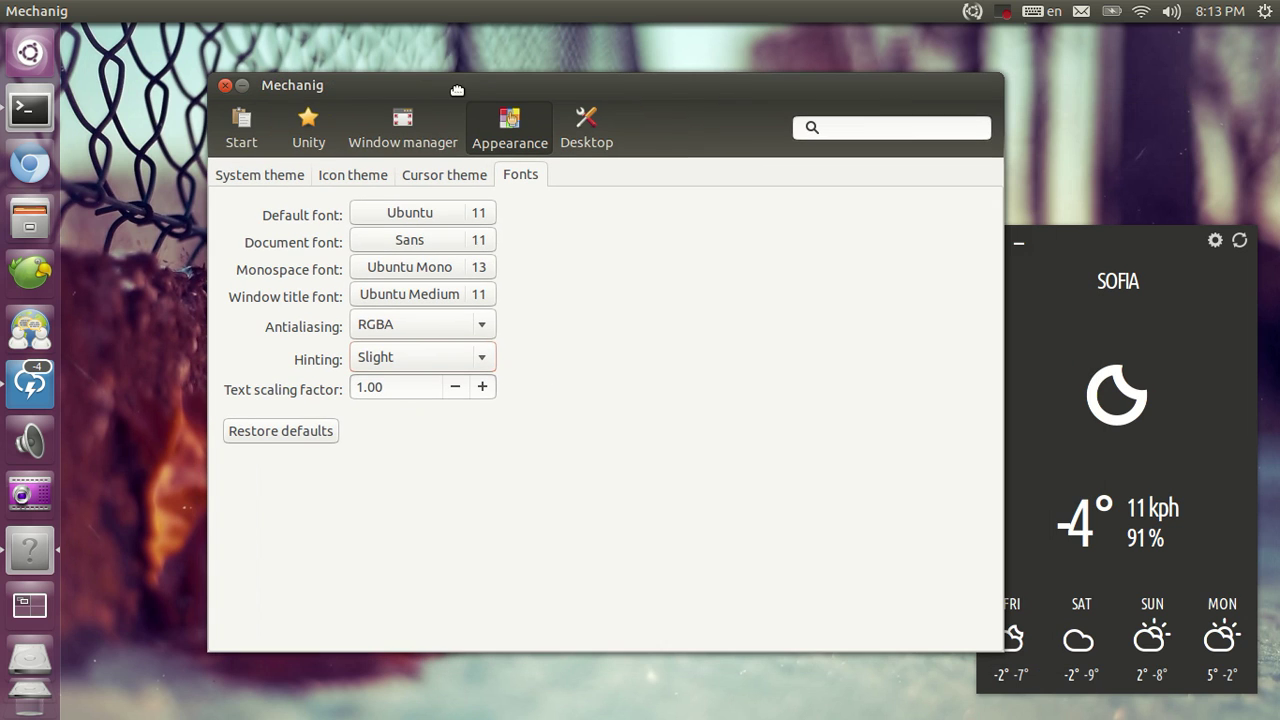
left_click(452, 222)
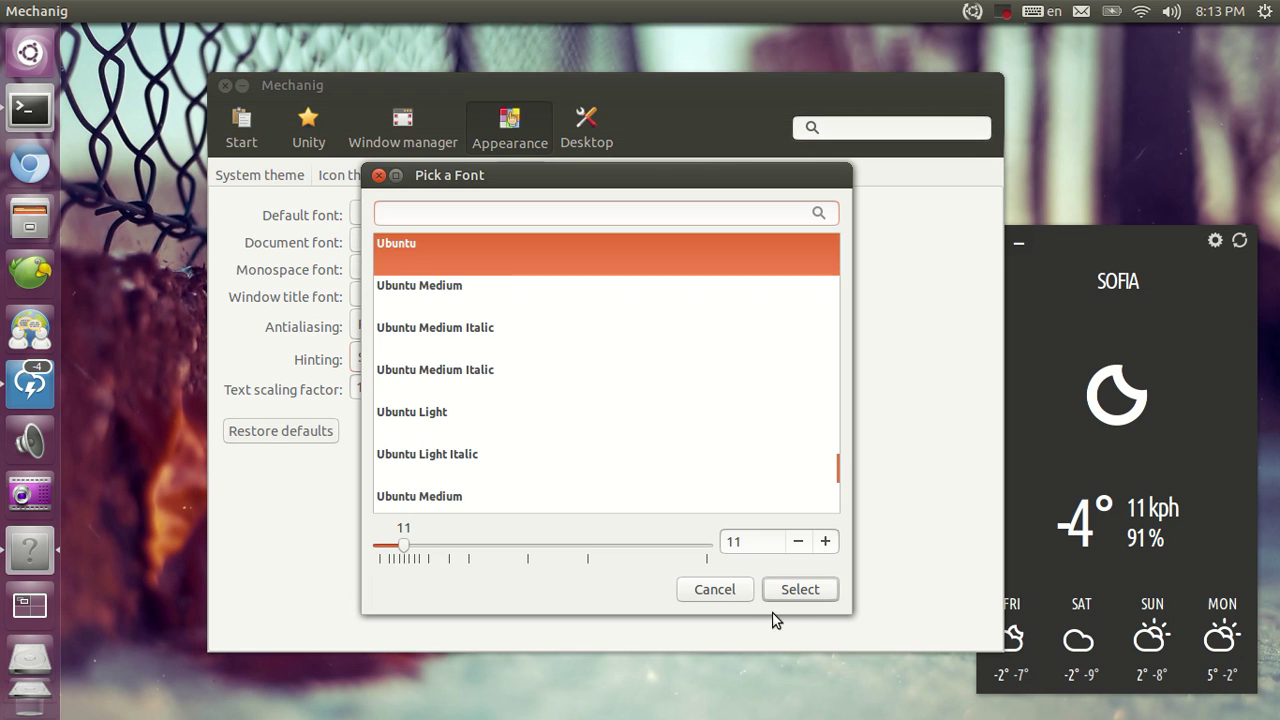
left_click(716, 598)
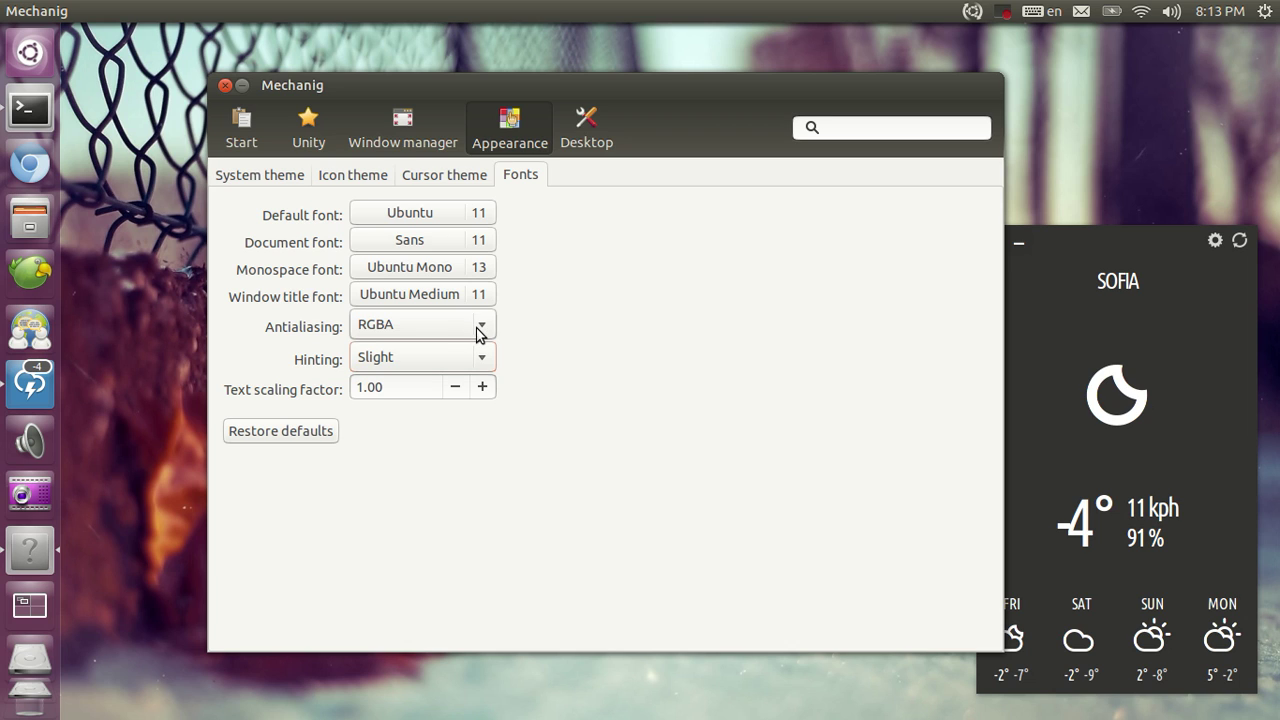
left_click(483, 387)
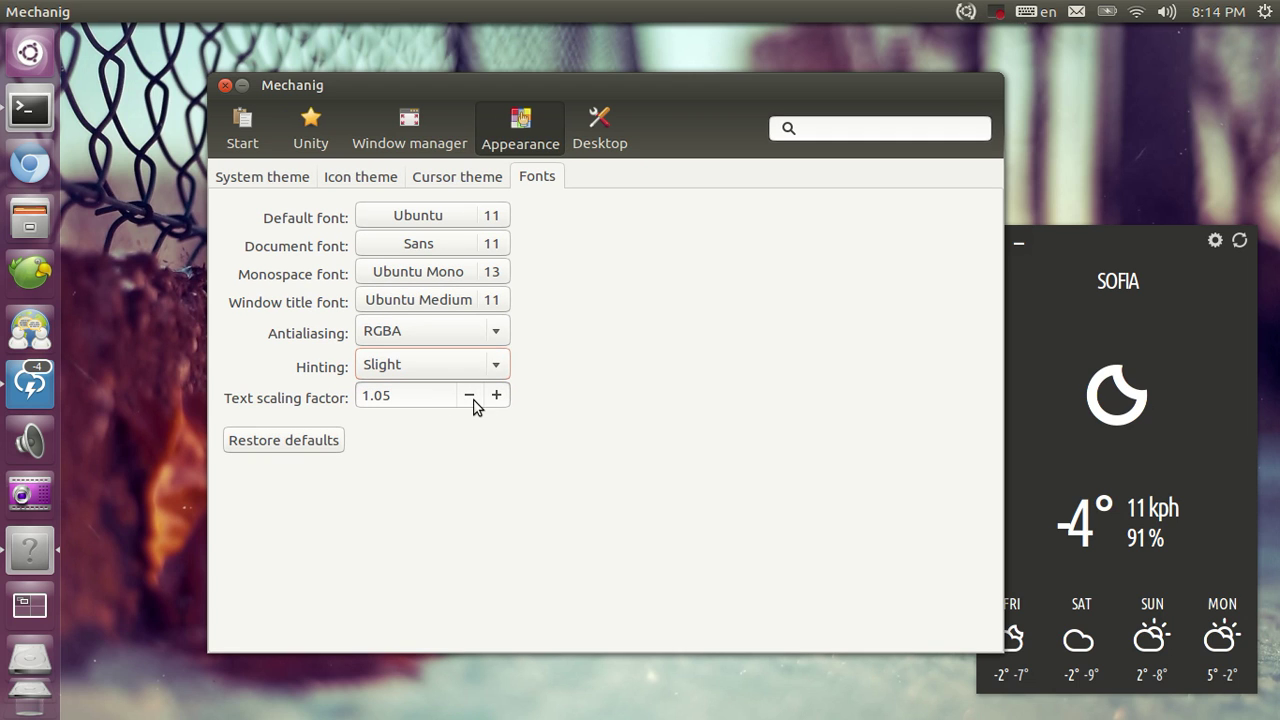
left_click(470, 397)
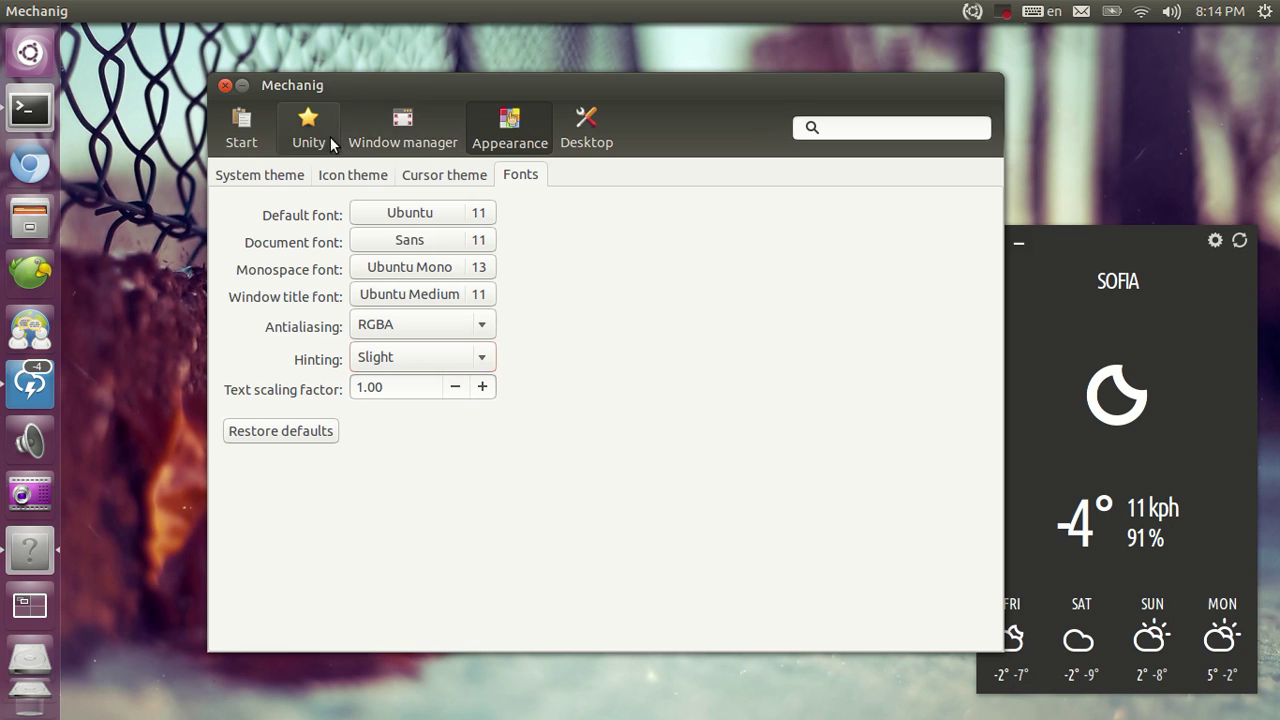
- View the OpenGL texture quality options in the window manager's general settings without changing the selection
left_click(440, 132)
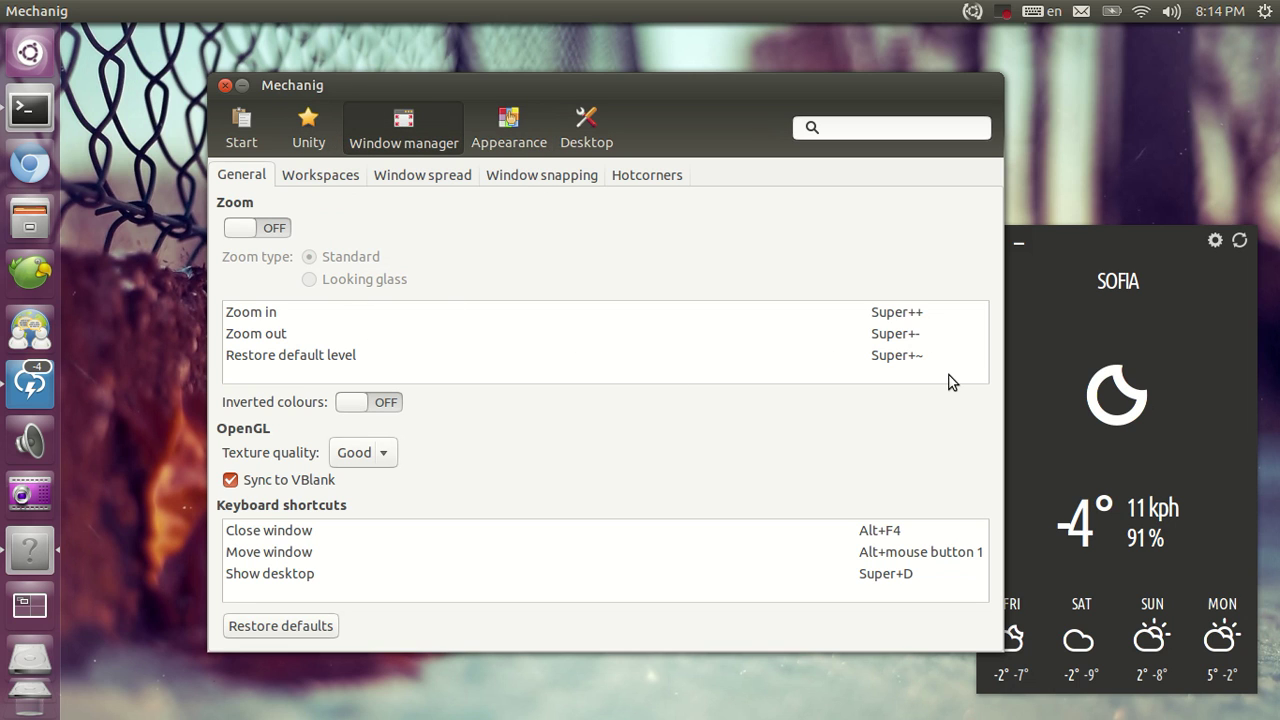
left_click(367, 458)
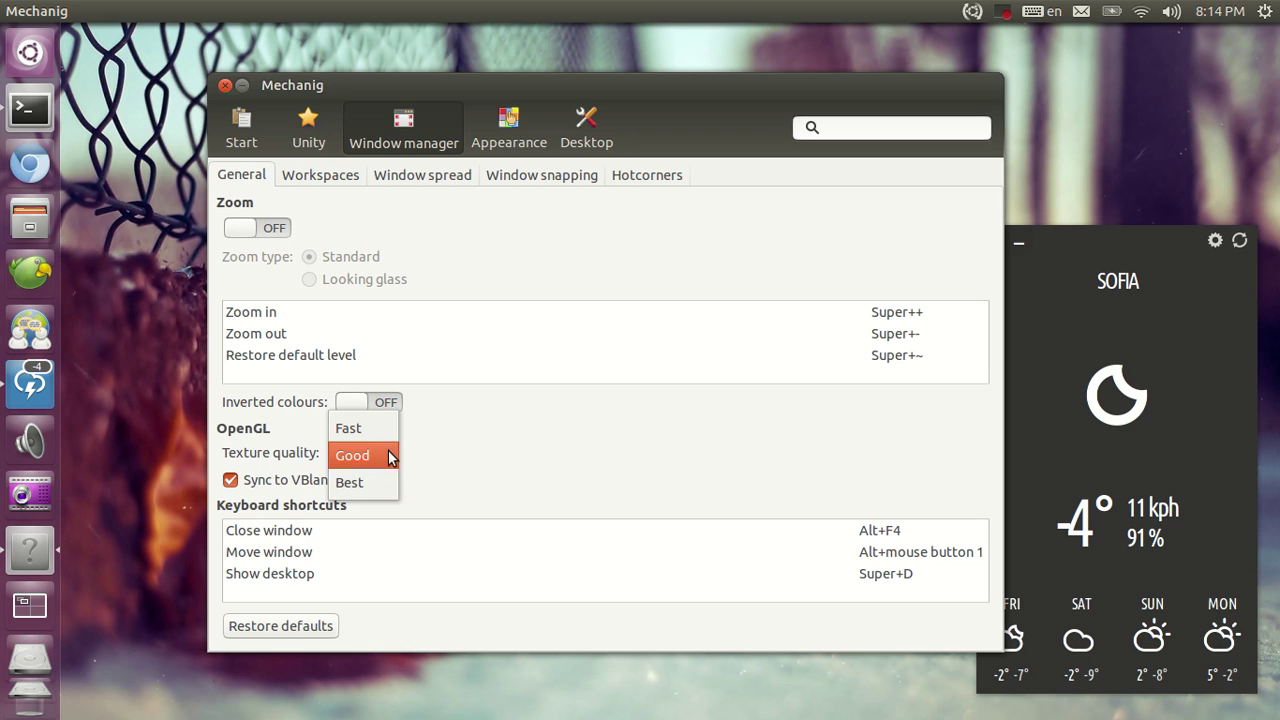
left_click(586, 483)
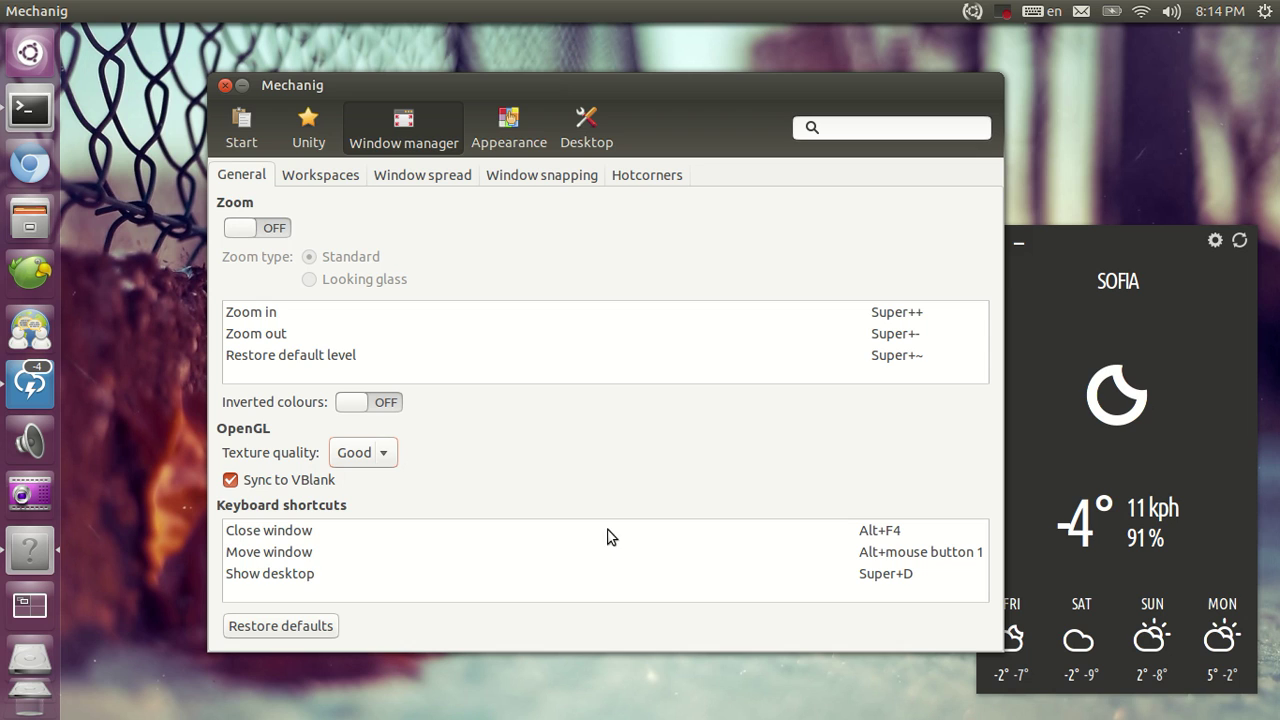
- Set the workspace switcher's desktop outline colour to the custom magenta and preview it in the workspace overview
left_click(321, 175)
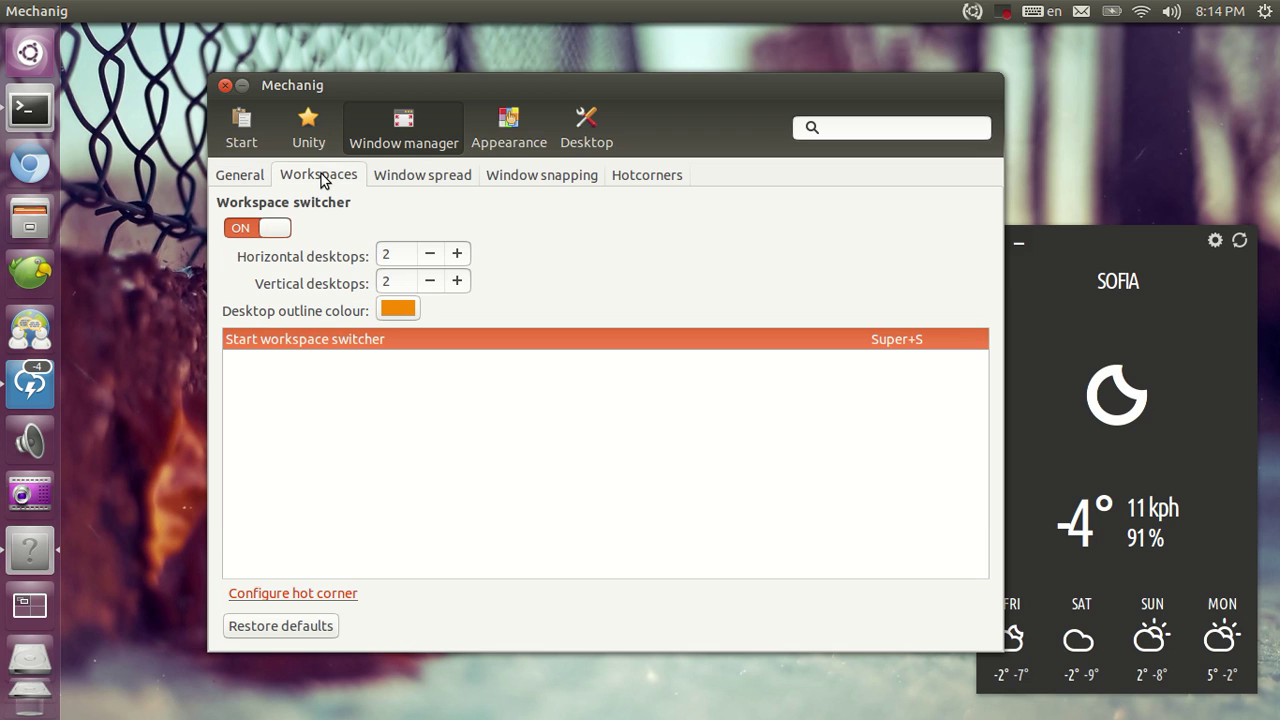
left_click(397, 310)
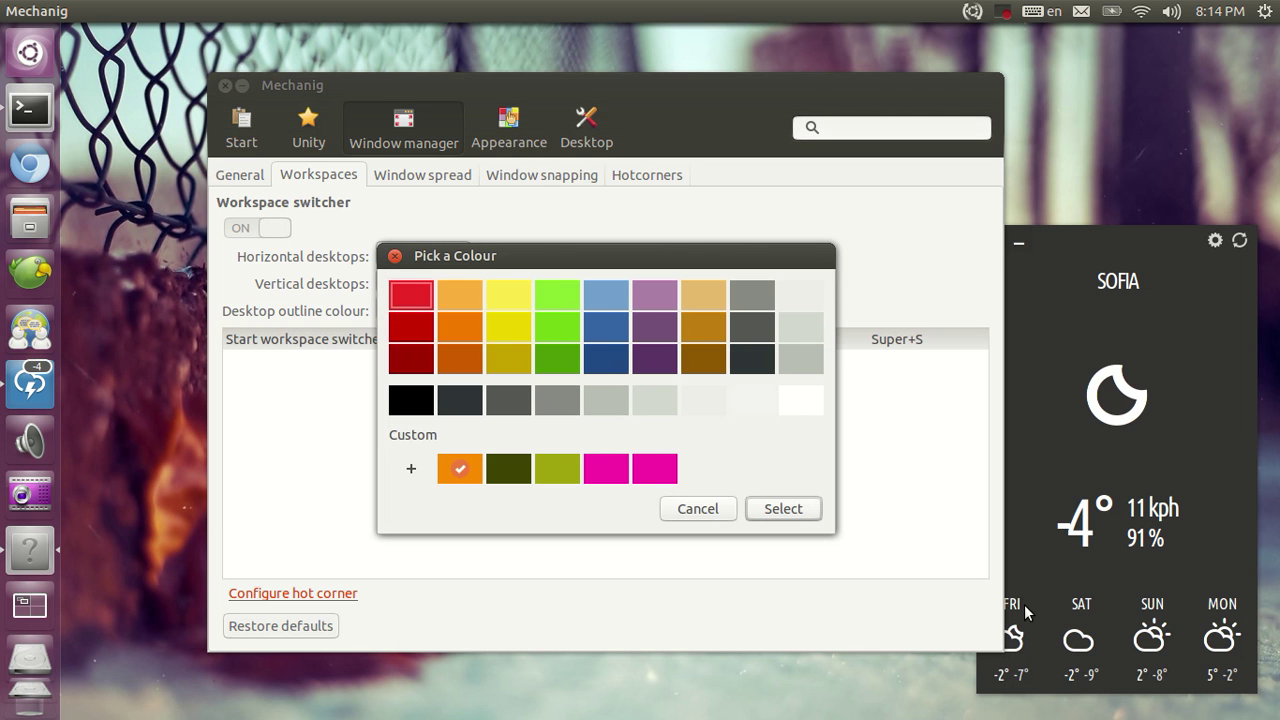
key("super+s")
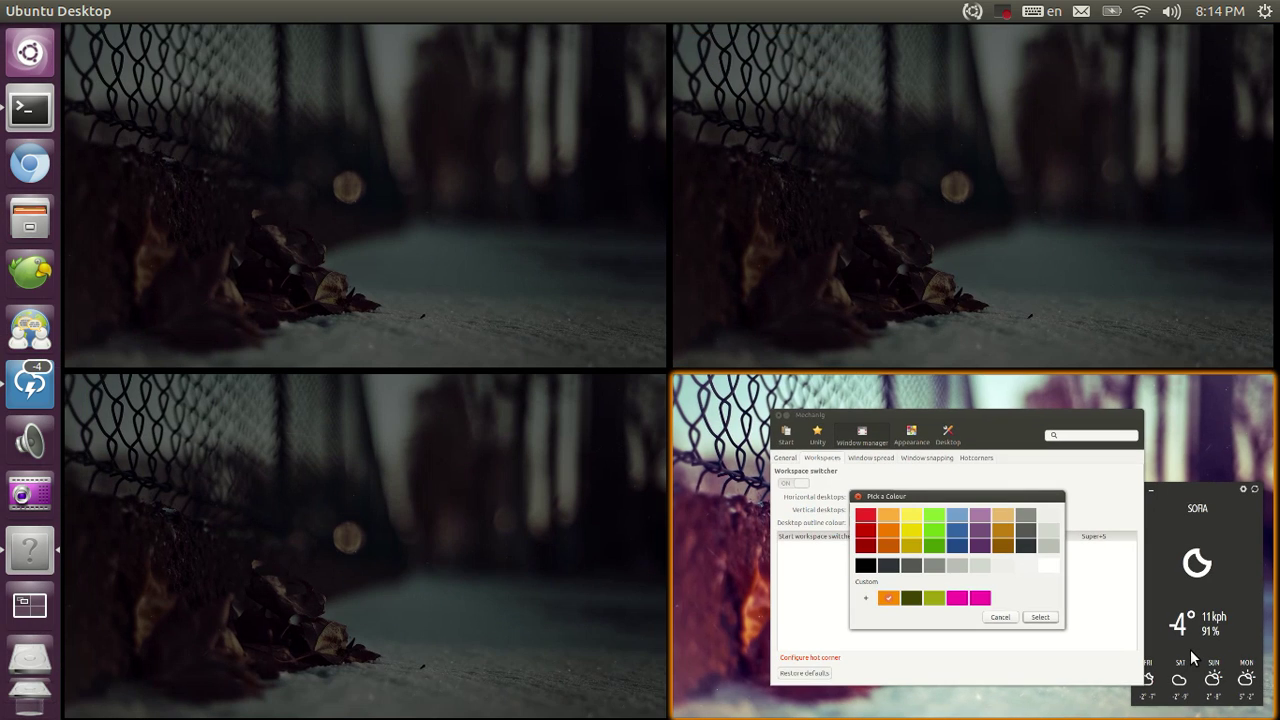
left_click(1272, 698)
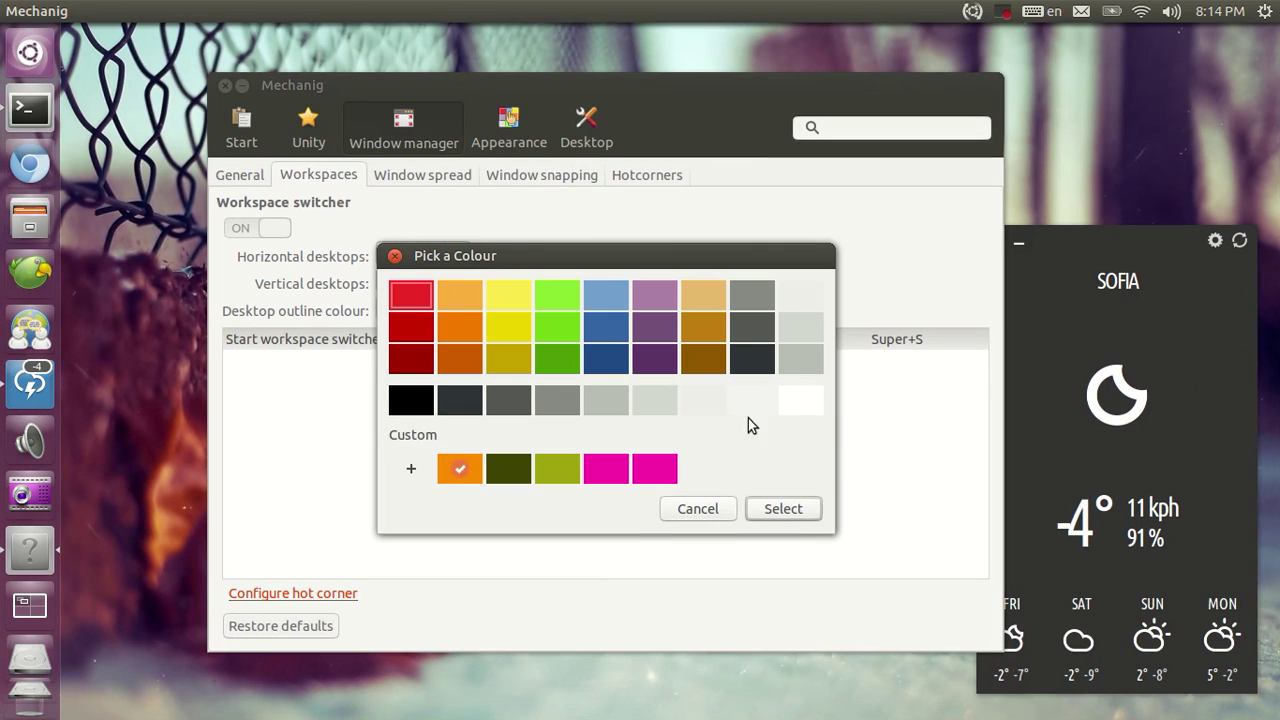
left_click(652, 469)
left_click(783, 508)
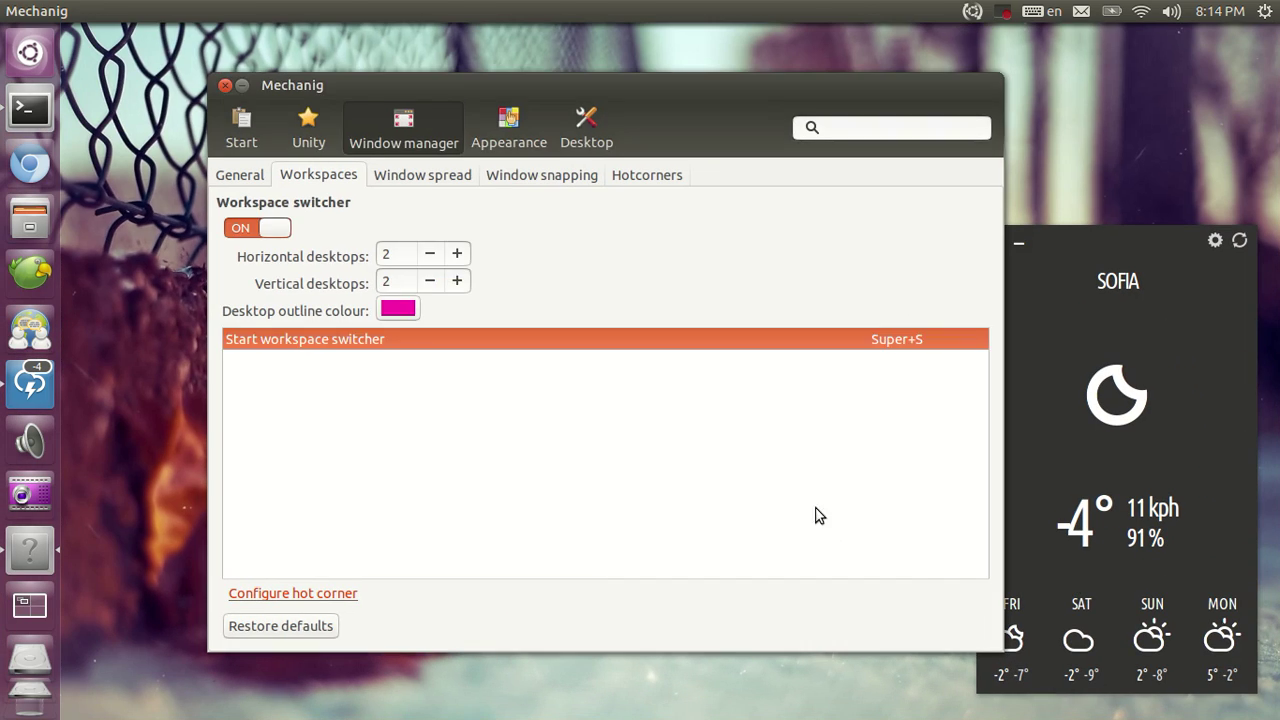
key("super+s")
left_click(912, 562)
- Preview the workspace overview with 3 horizontal and 3 vertical desktops before lowering the horizontal count by one
left_click(458, 282)
key("super+s")
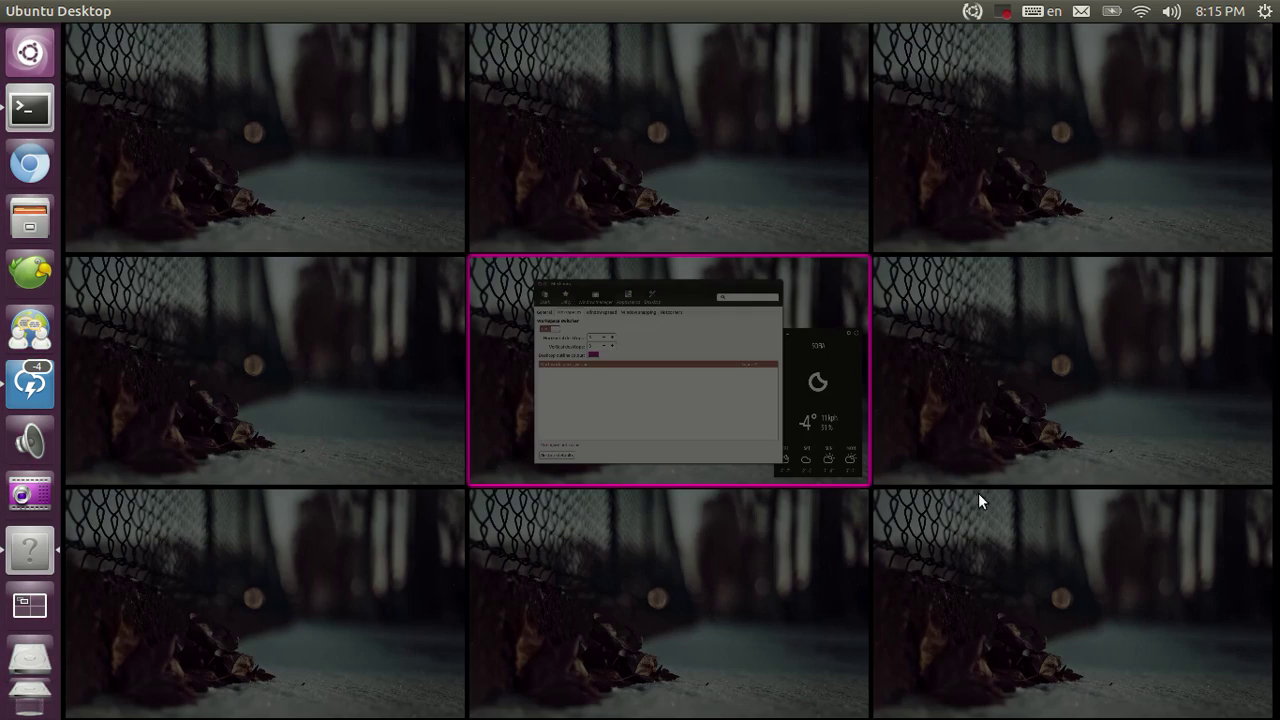
left_click(734, 362)
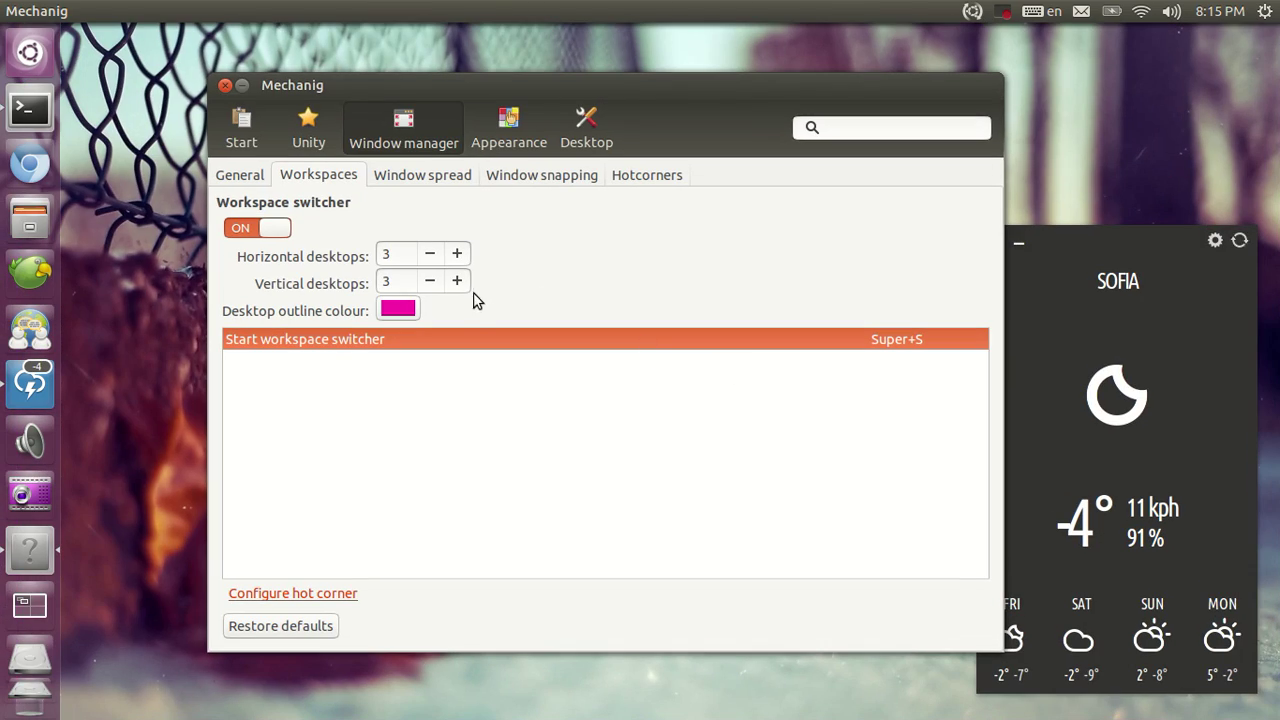
left_click(430, 253)
- View the Window spread settings and preview how the open windows are spread with the current spacing
left_click(412, 173)
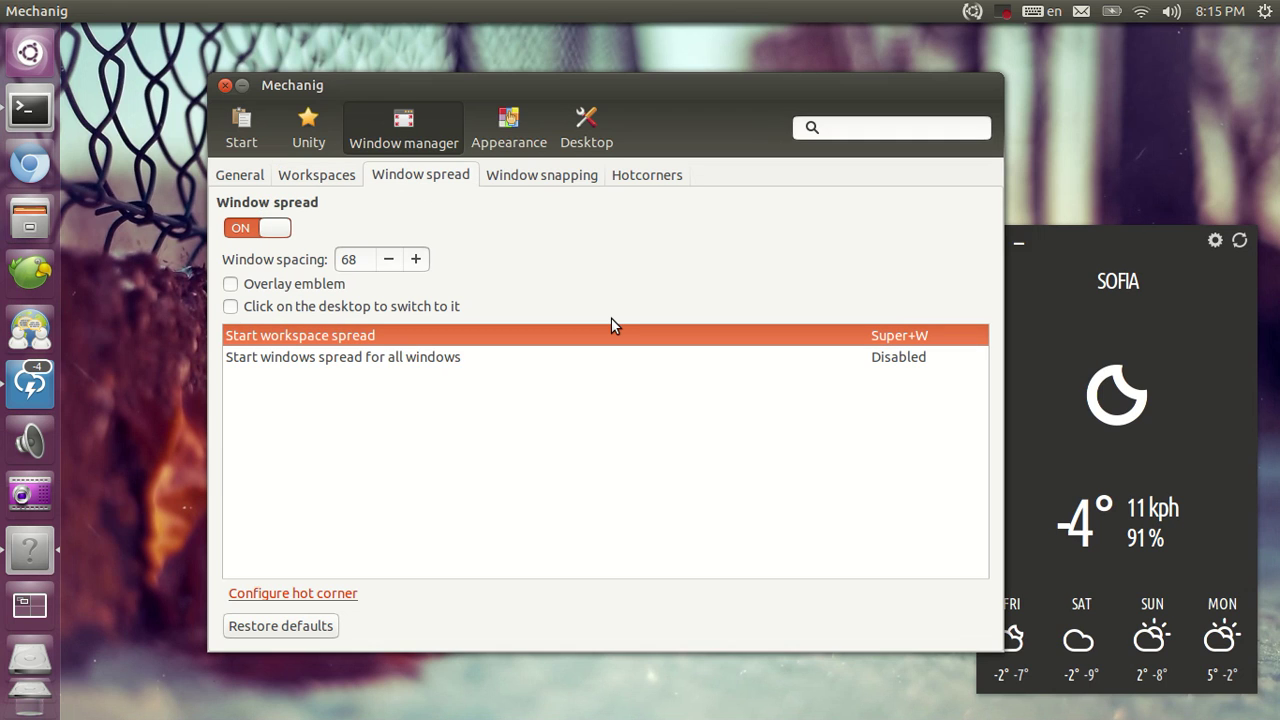
key("super+w")
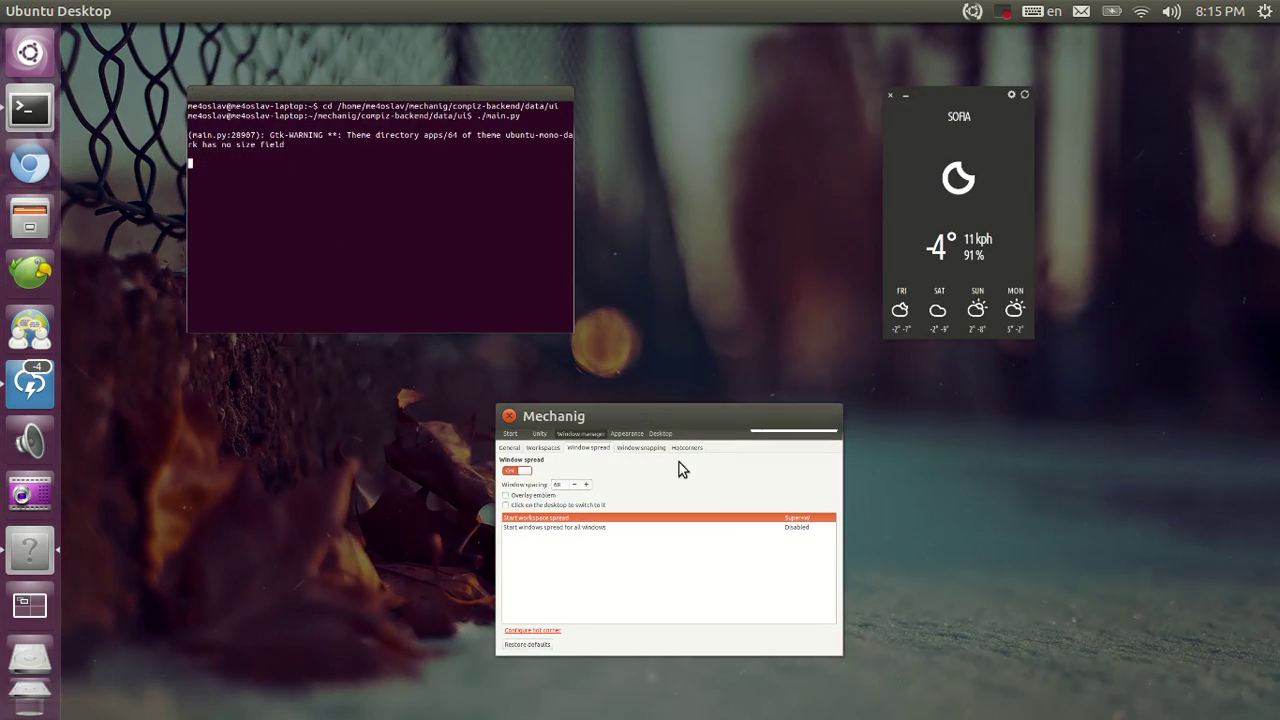
left_click(679, 462)
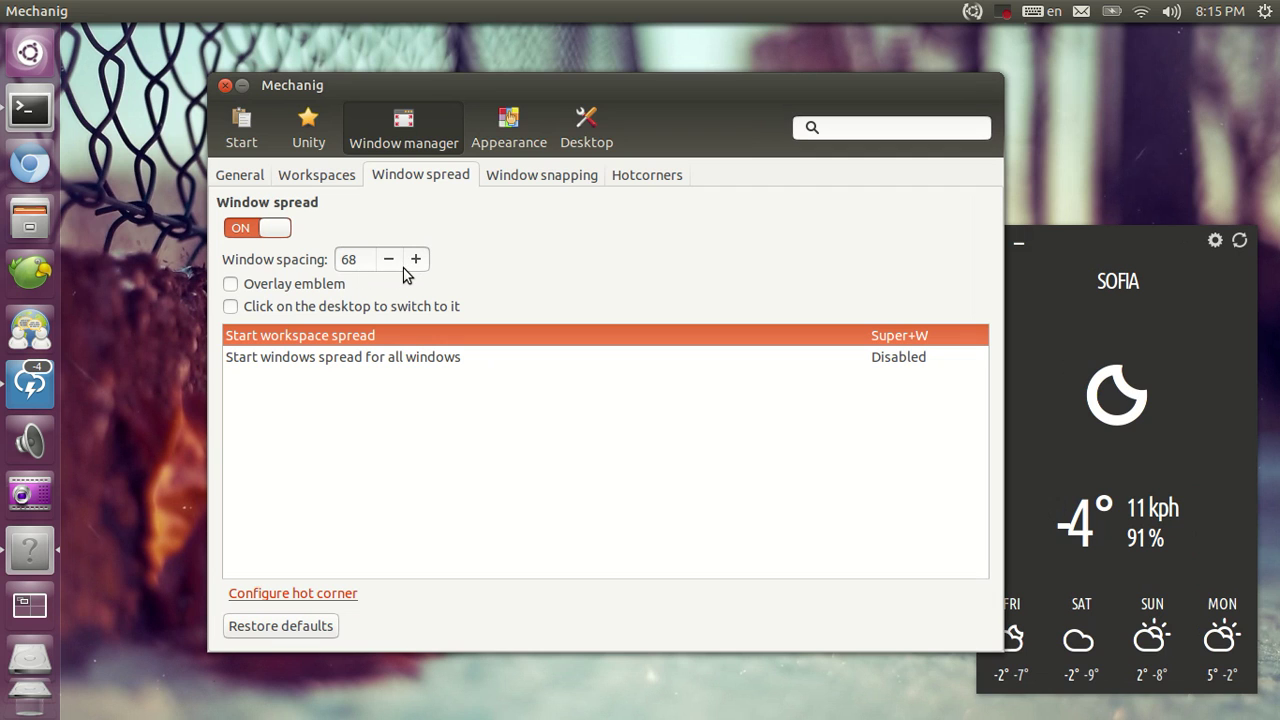
key("super+w")
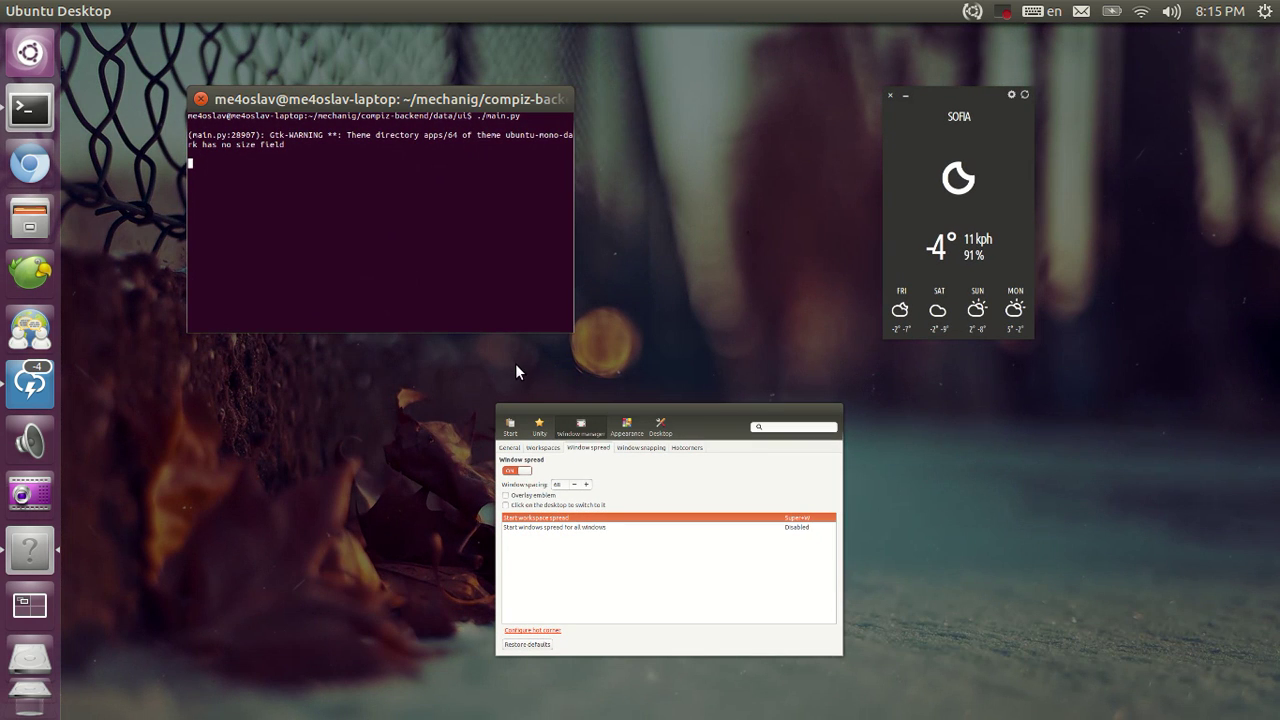
left_click(585, 432)
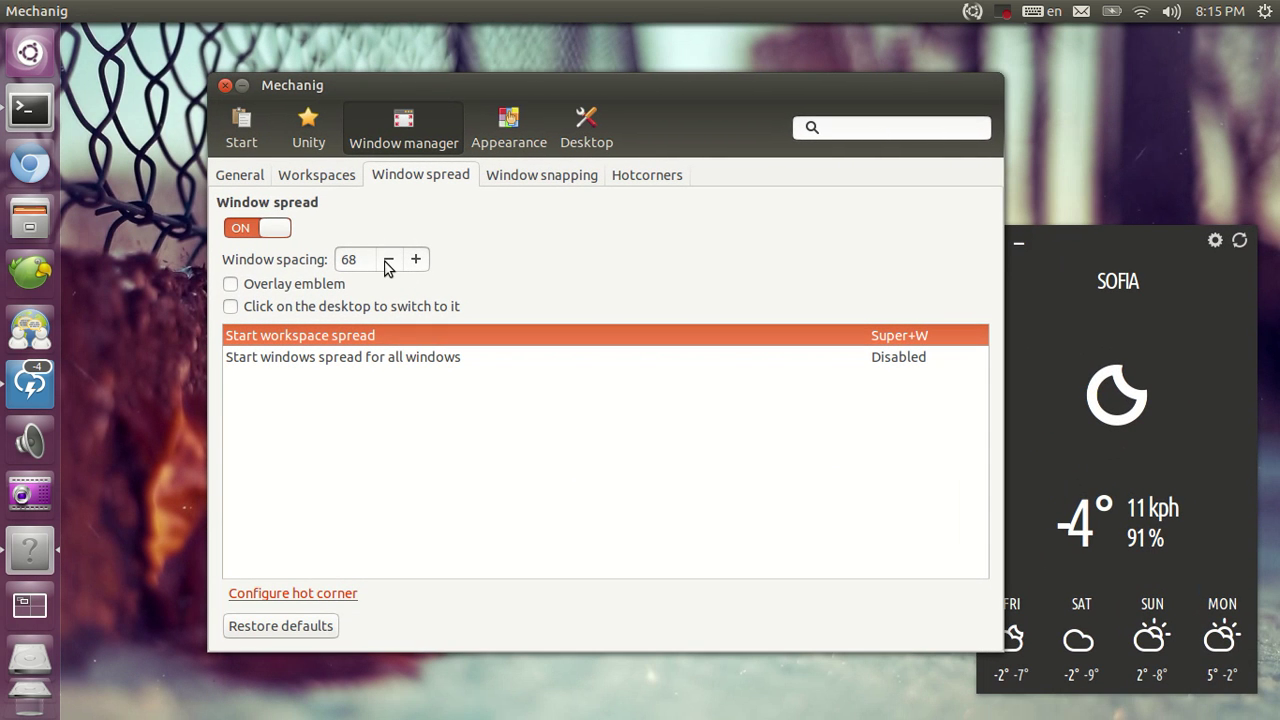
- Lower the window spacing of the window spread to 61
left_click(389, 262)
left_click(389, 262)
left_click(389, 262)
left_click(389, 262)
left_click(389, 262)
left_click(389, 262)
left_click(389, 262)
- Try to enter 22 as the window spacing
double_click(363, 260)
type("22")
key("Escape")
type("22")
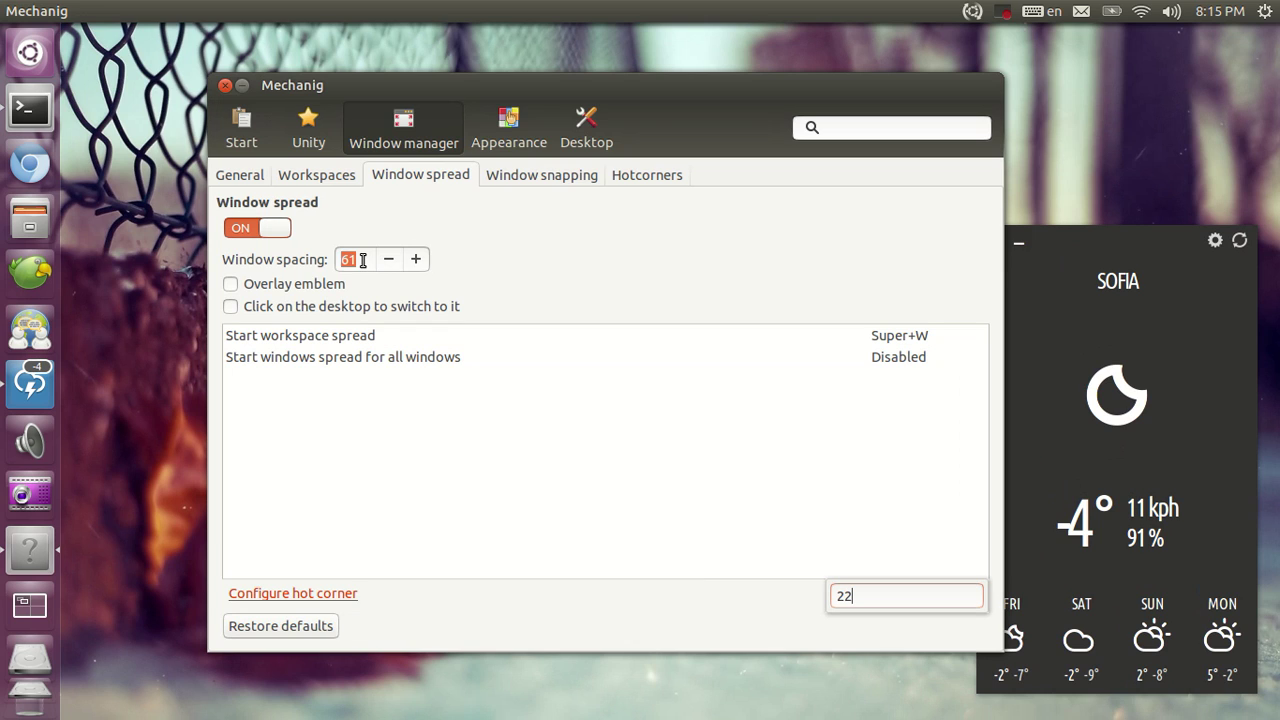
- Reduce the window spacing to 49 and preview the spread of open windows
left_click(397, 265)
left_click(397, 265)
left_click(397, 265)
left_click(397, 265)
left_click(389, 259)
left_click(389, 259)
left_click(389, 259)
left_click(389, 259)
left_click(389, 259)
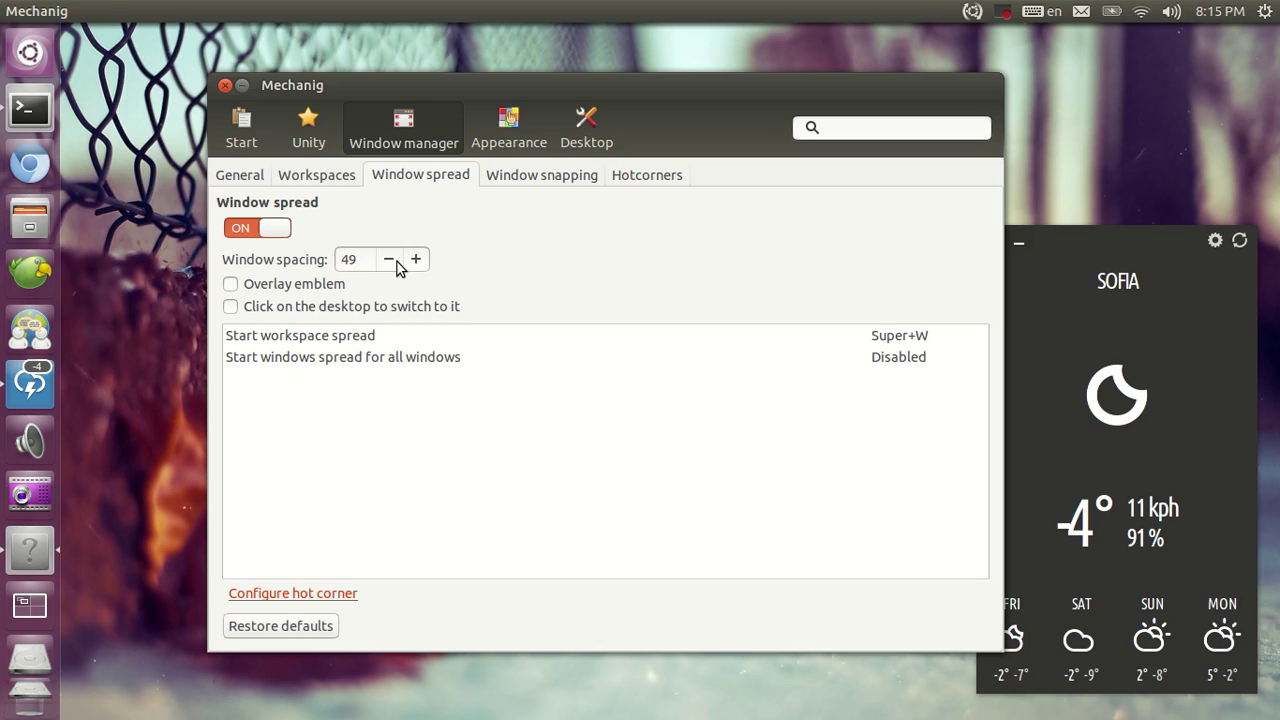
key("super+w")
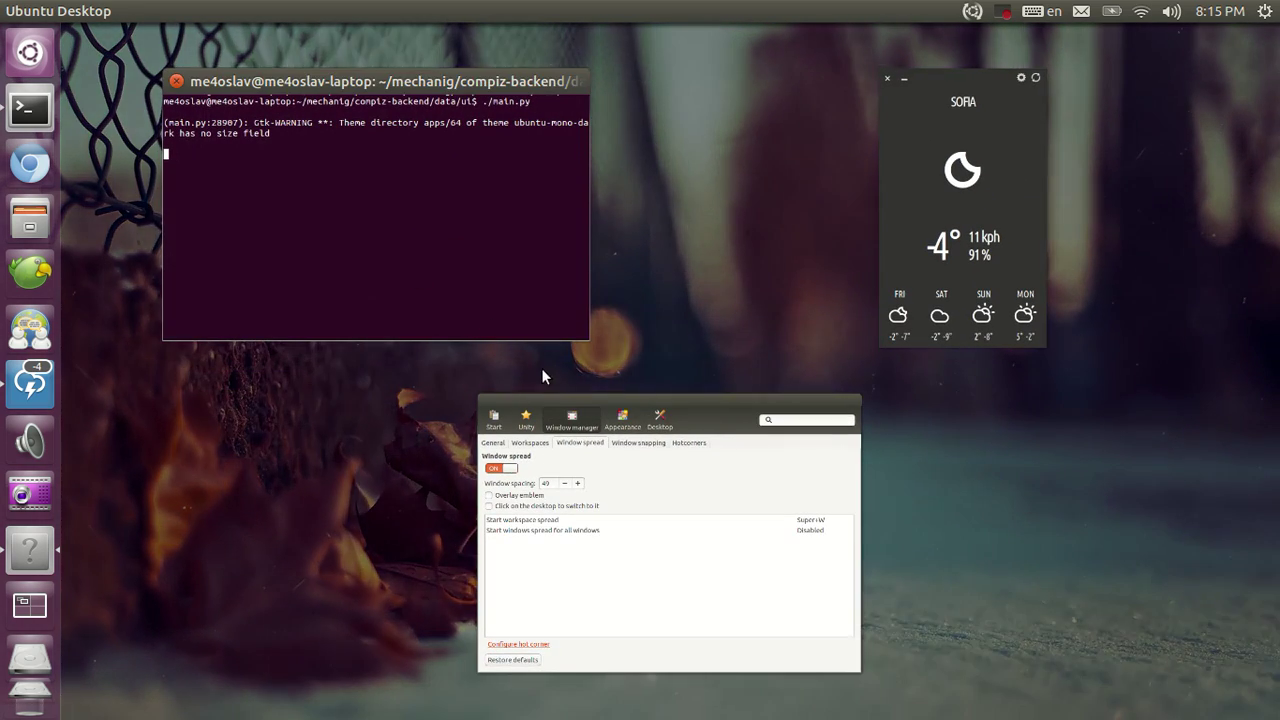
- Try the window spread's Overlay emblem option in a preview of the open windows and switch it off again
left_click(566, 460)
left_click(295, 287)
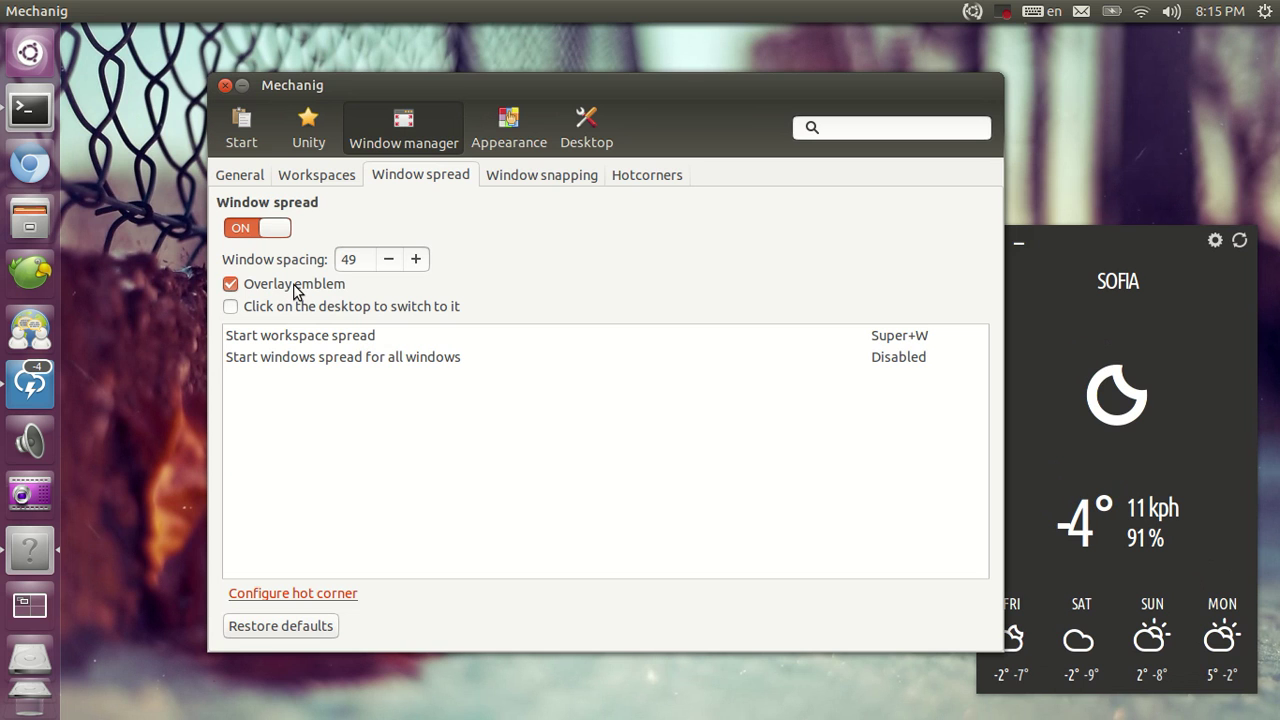
key("super+w")
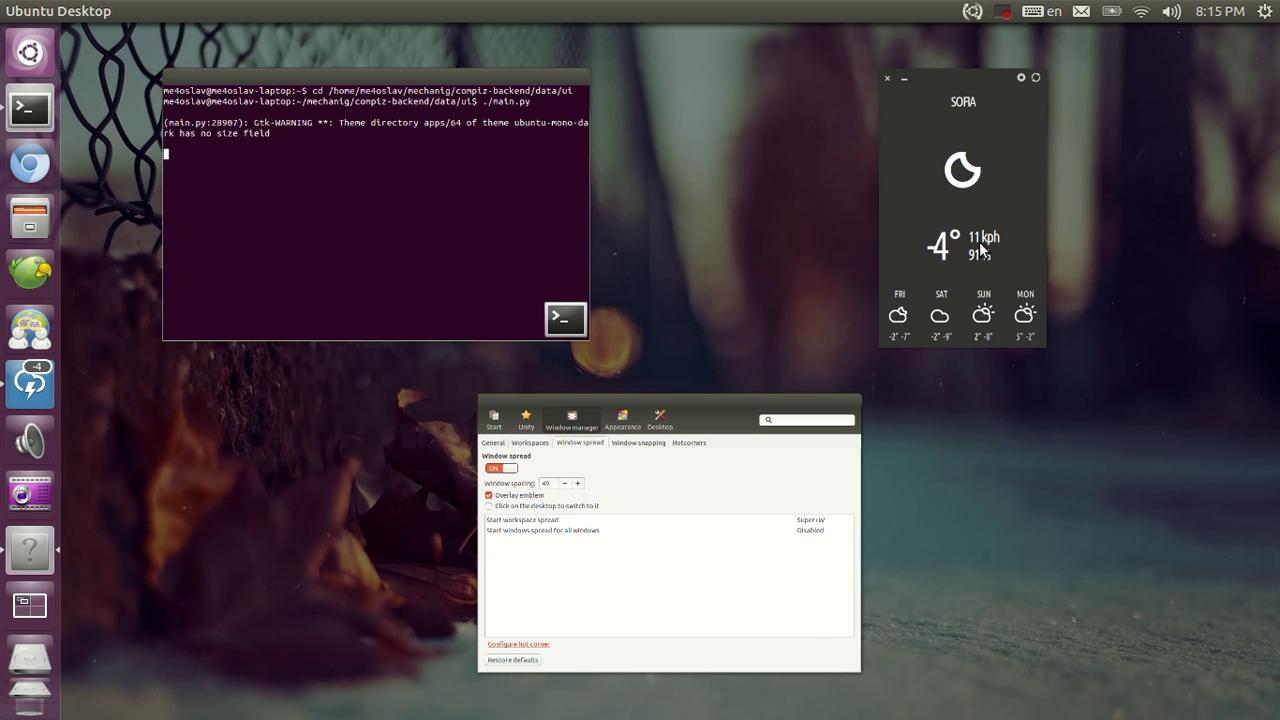
left_click(855, 478)
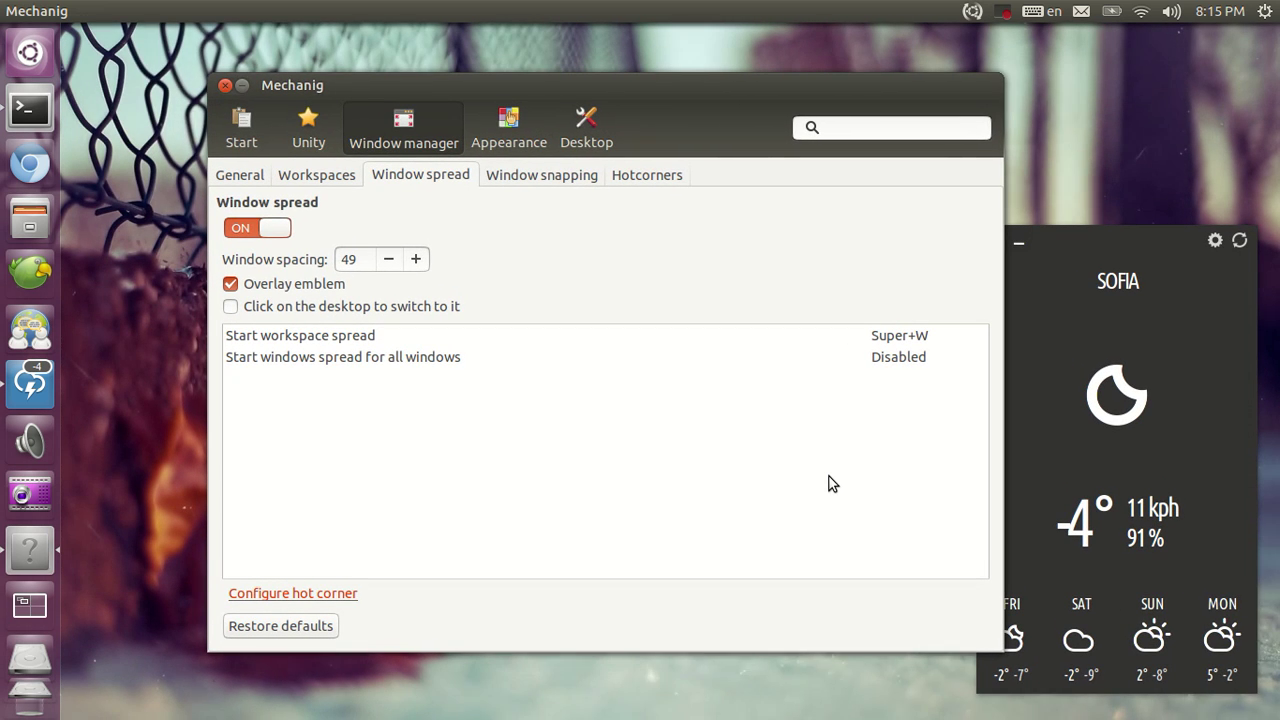
left_click(286, 286)
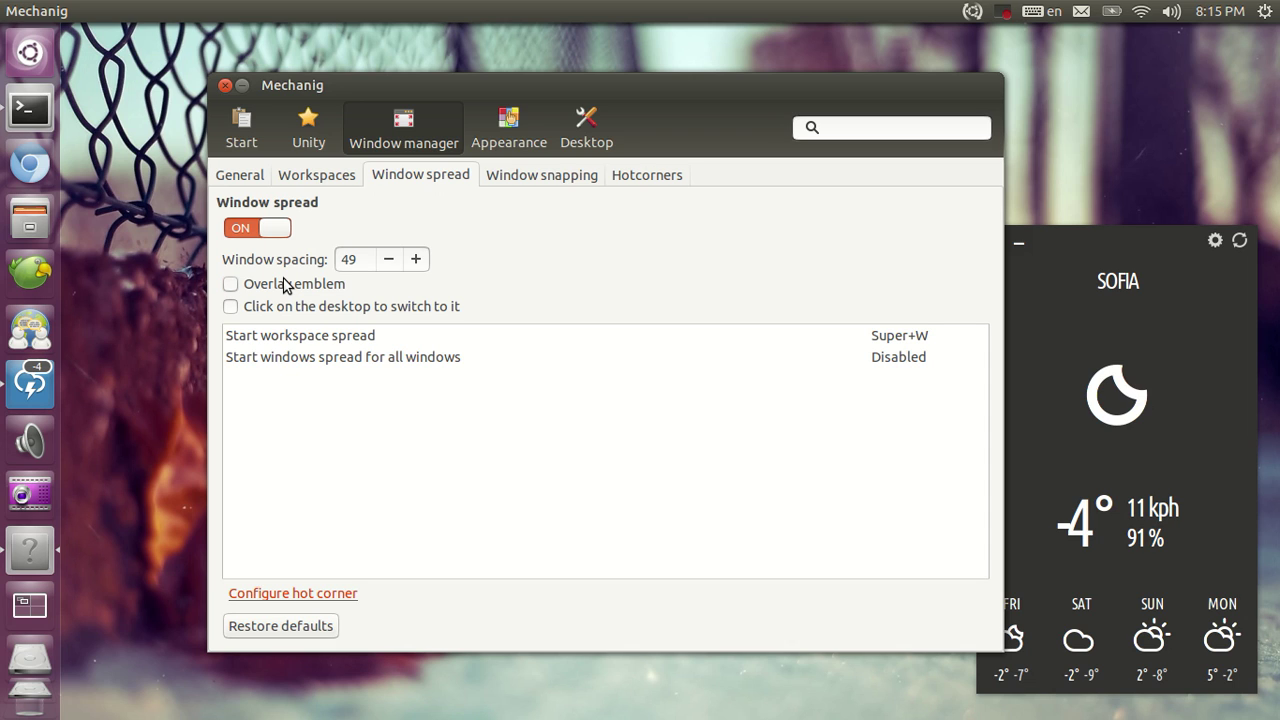
- Try the option to click on the desktop to switch to it in a window spread preview, and disable it again
left_click(336, 315)
key("super+w")
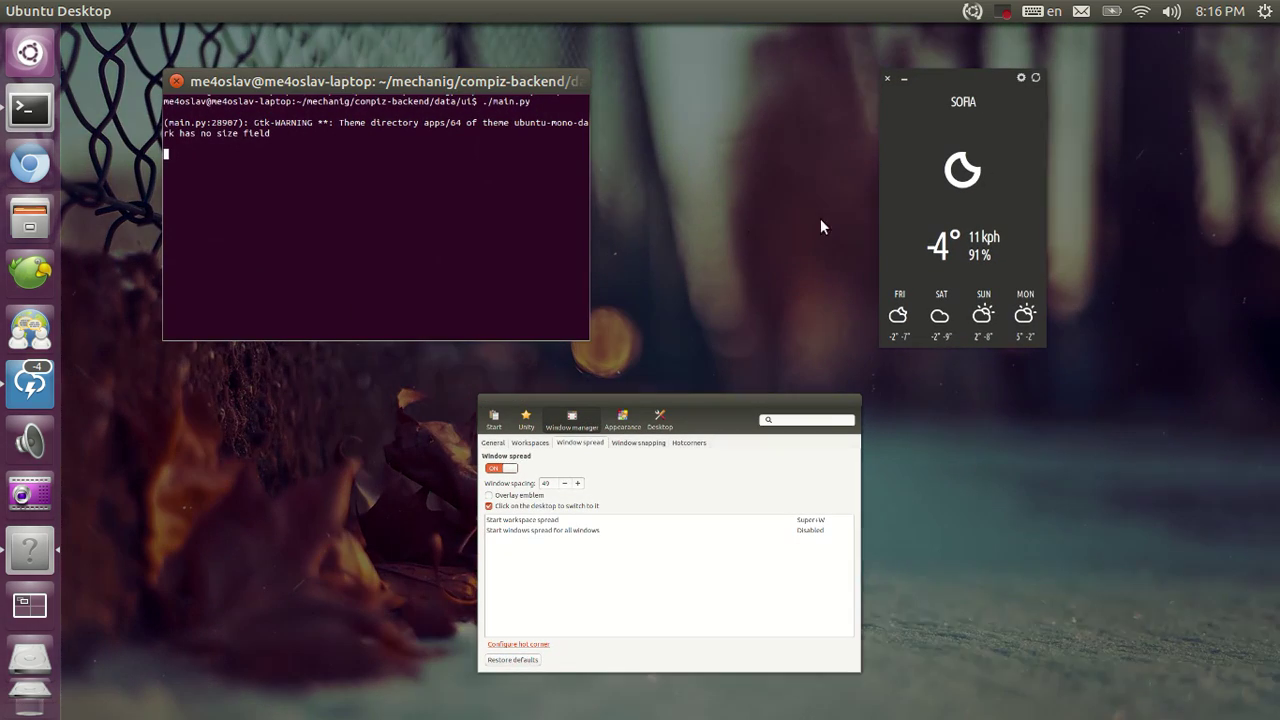
key("Escape")
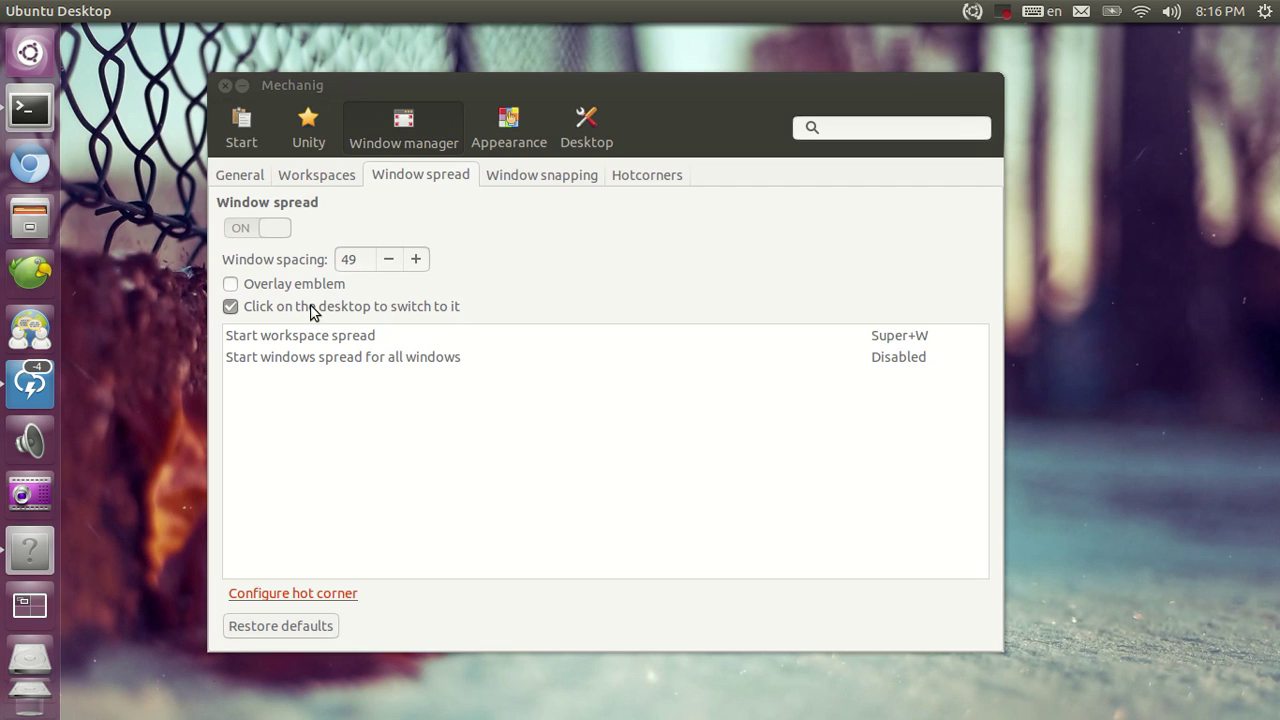
left_click(280, 307)
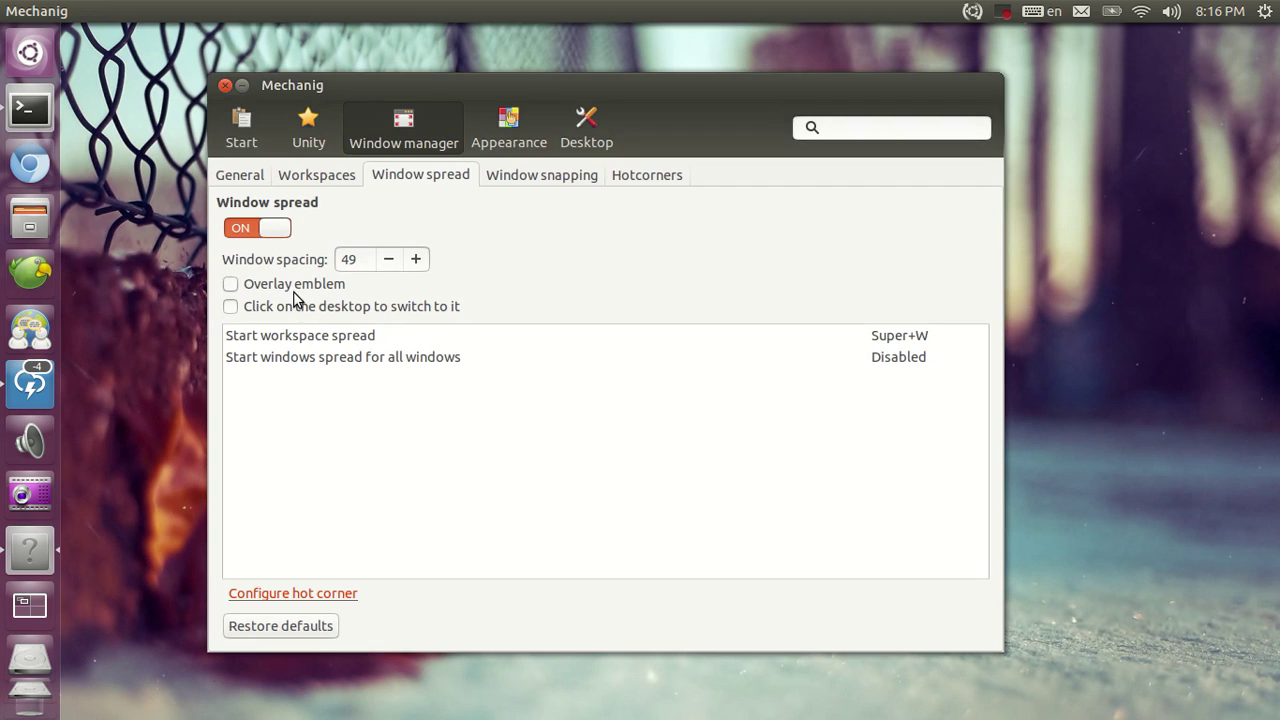
- View the window manager's Window snapping and Hotcorners settings
left_click(514, 175)
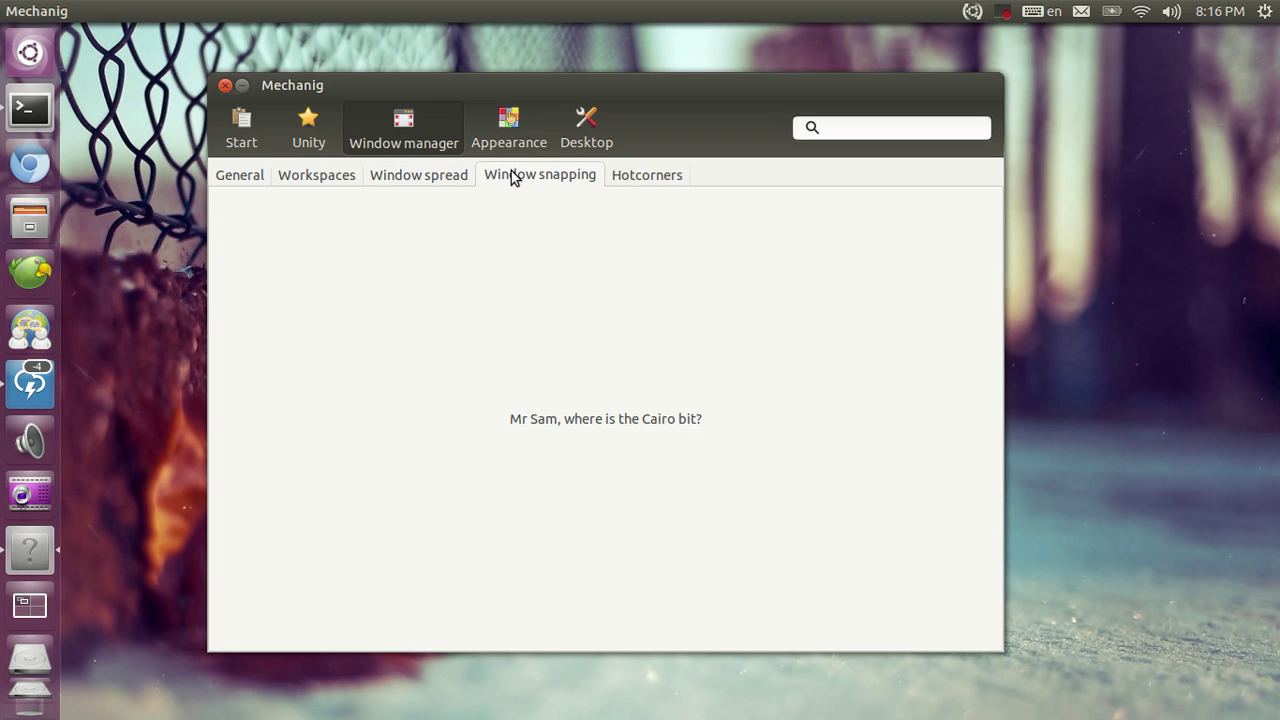
left_click(670, 185)
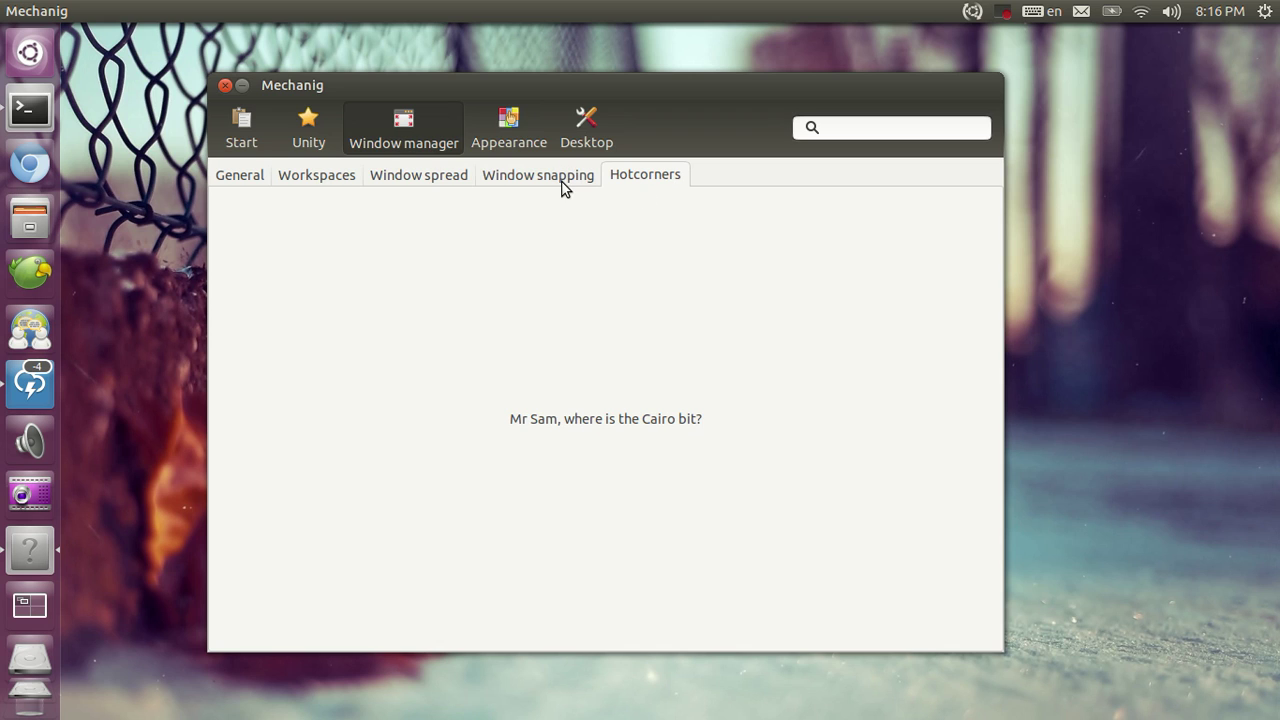
- Turn on auto-hide for the Unity launcher and set its reveal location to Top left corner
left_click(308, 143)
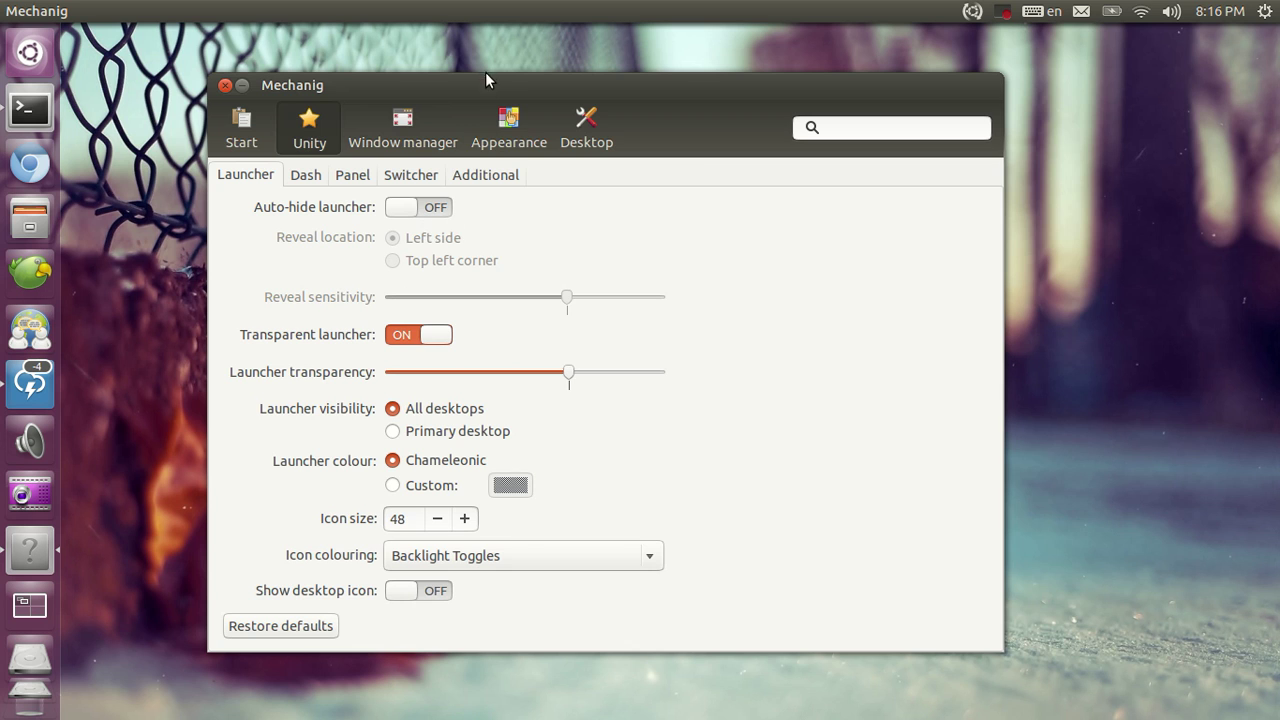
left_click_drag(485, 78, 538, 89)
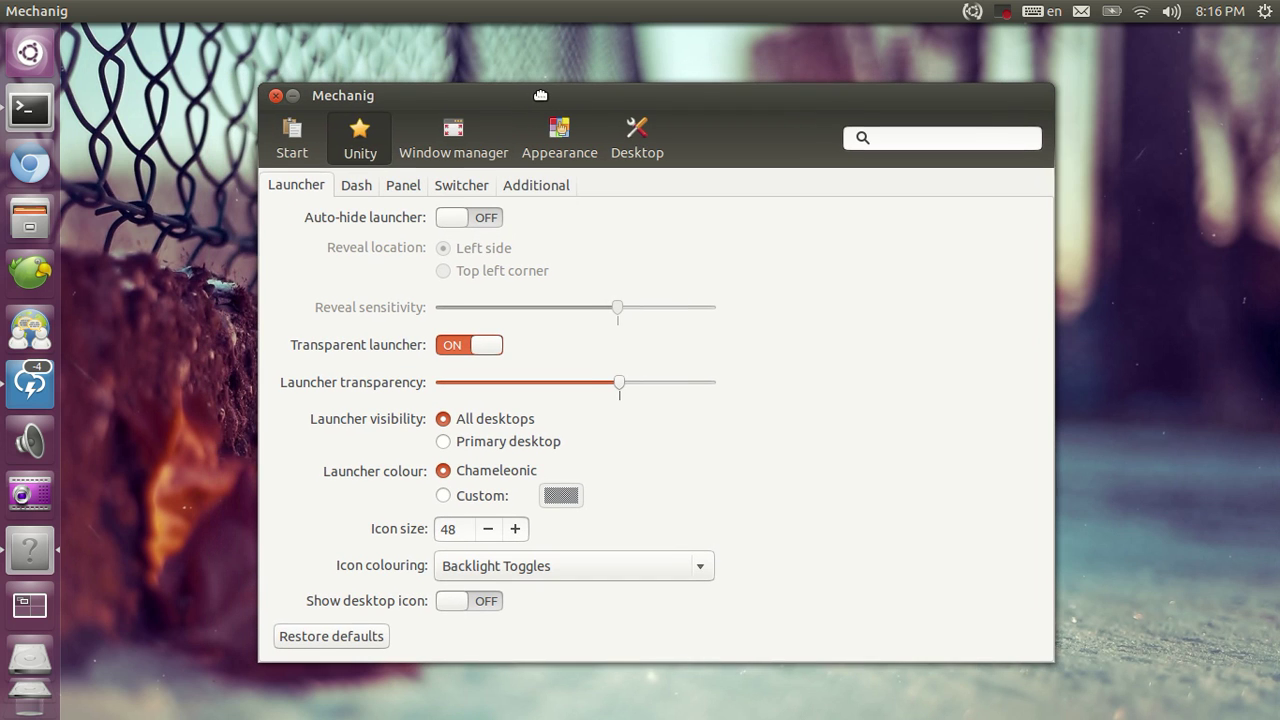
left_click(488, 226)
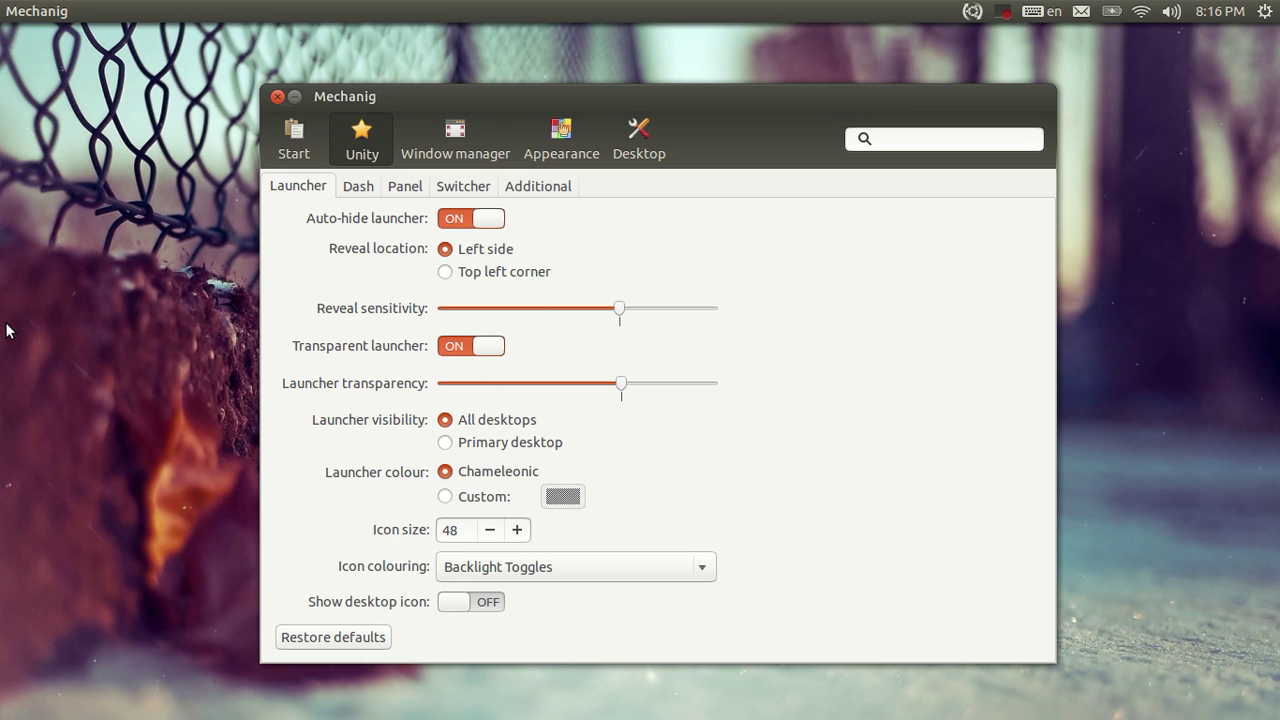
left_click(516, 276)
- Try the maximum and a low reveal sensitivity, return it to its default mark, and turn launcher auto-hide off
left_click_drag(622, 310, 763, 314)
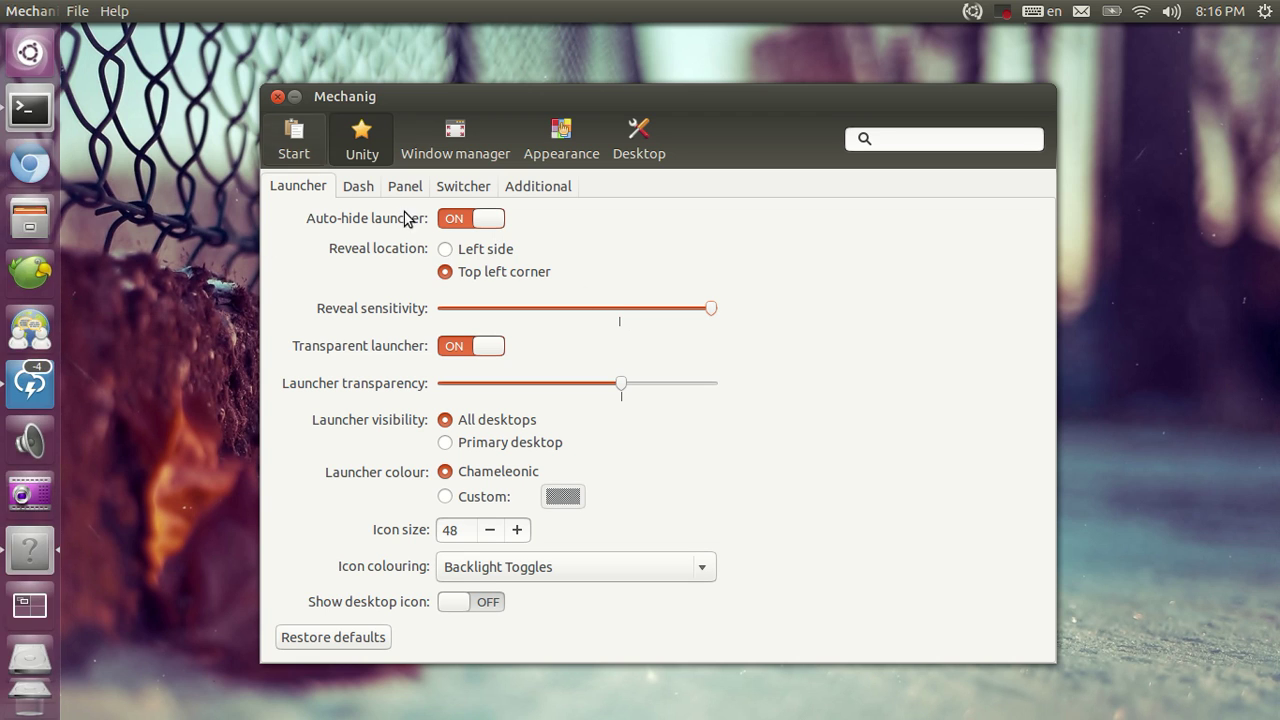
left_click(503, 314)
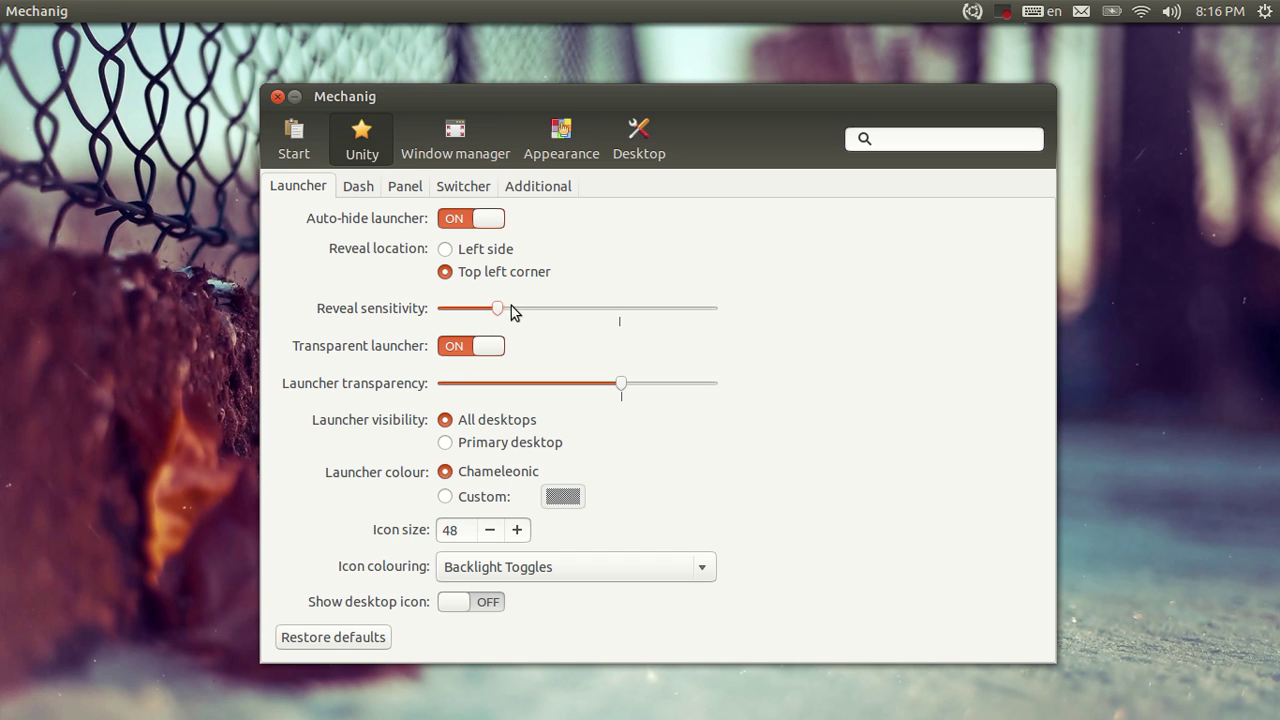
left_click_drag(500, 312, 620, 316)
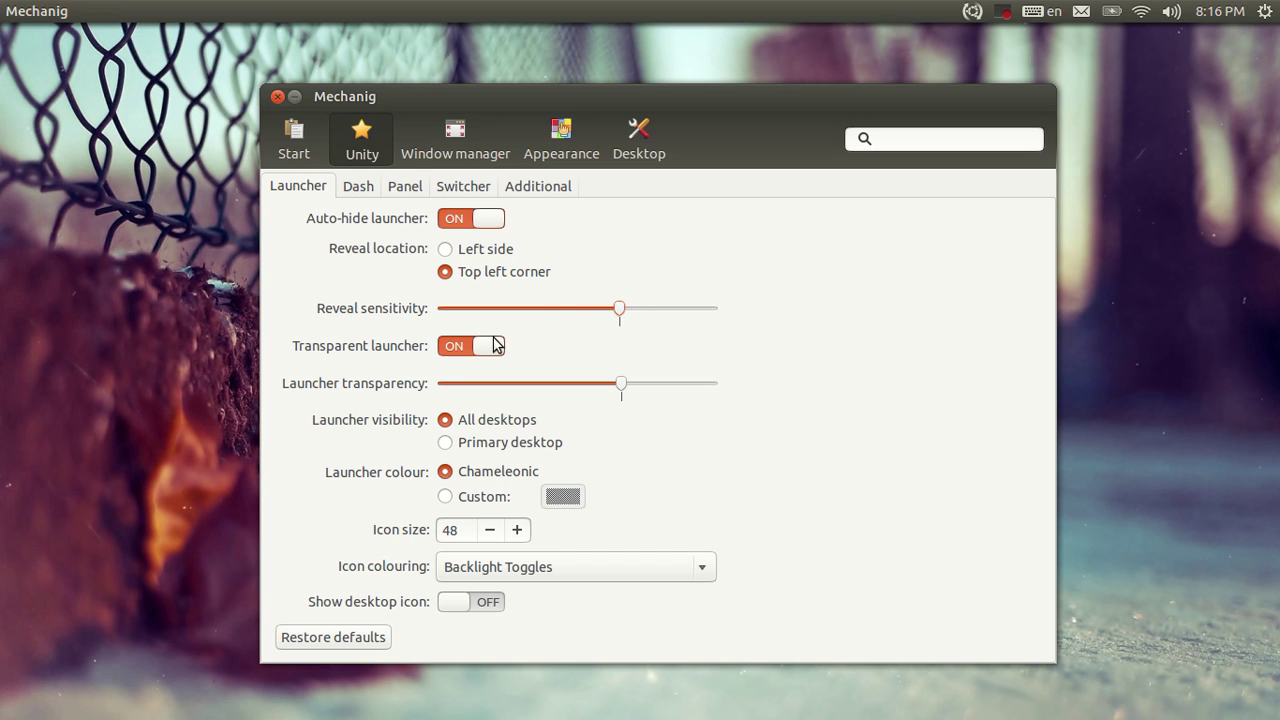
left_click(491, 220)
- Toggle the transparent launcher off and on, and try a lower launcher transparency before returning it to the default mark
left_click(491, 346)
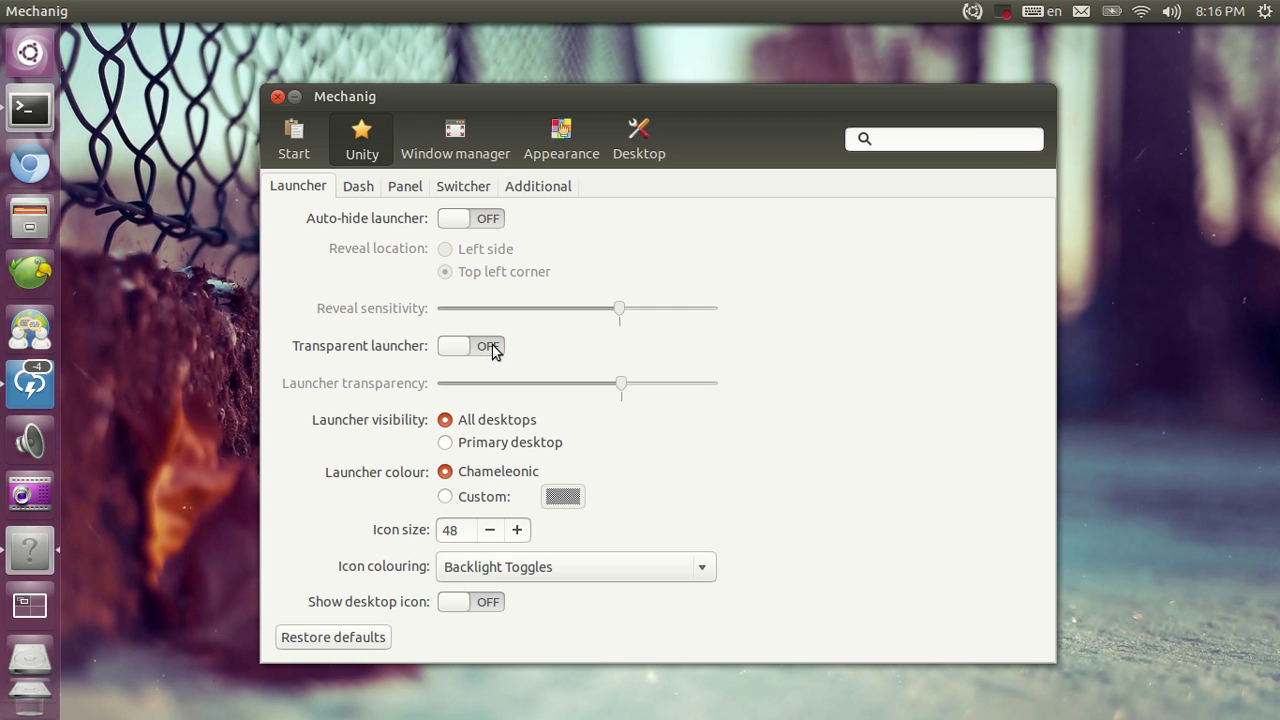
mouse_move(545, 96)
left_mouse_down()
mouse_move(31, 88)
mouse_move(25, 154)
mouse_move(551, 100)
left_mouse_up()
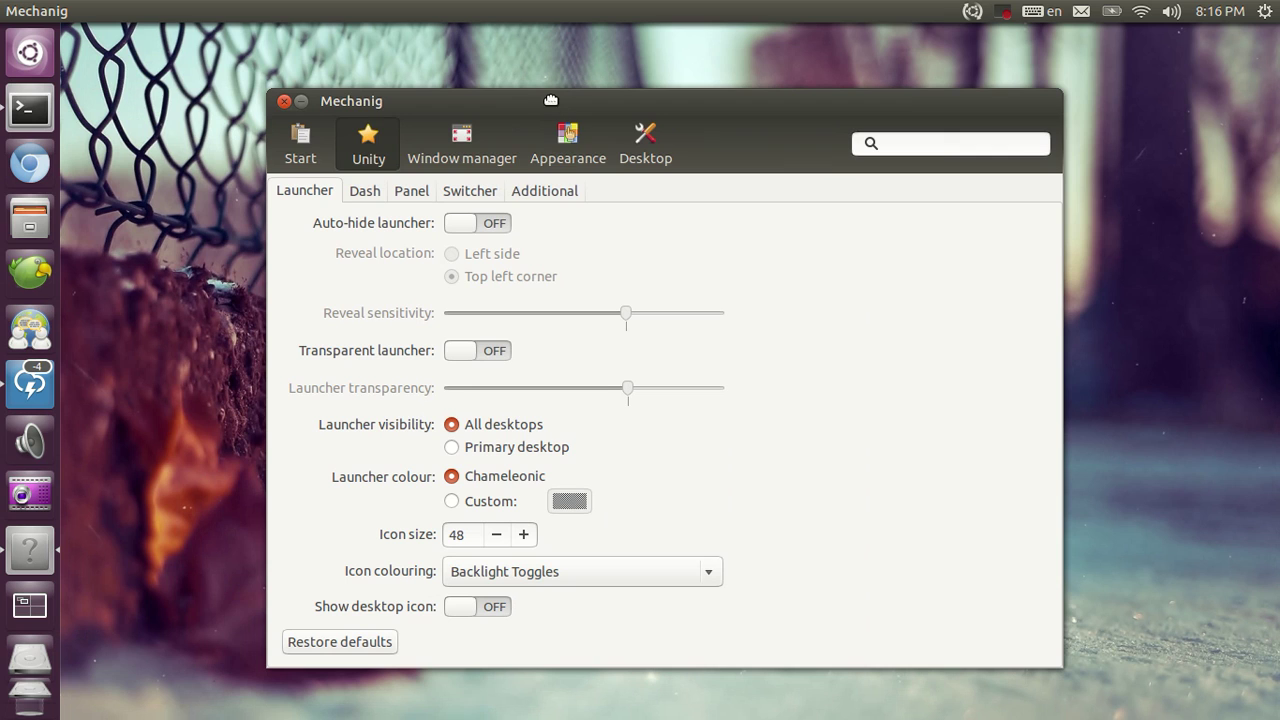
left_click(490, 352)
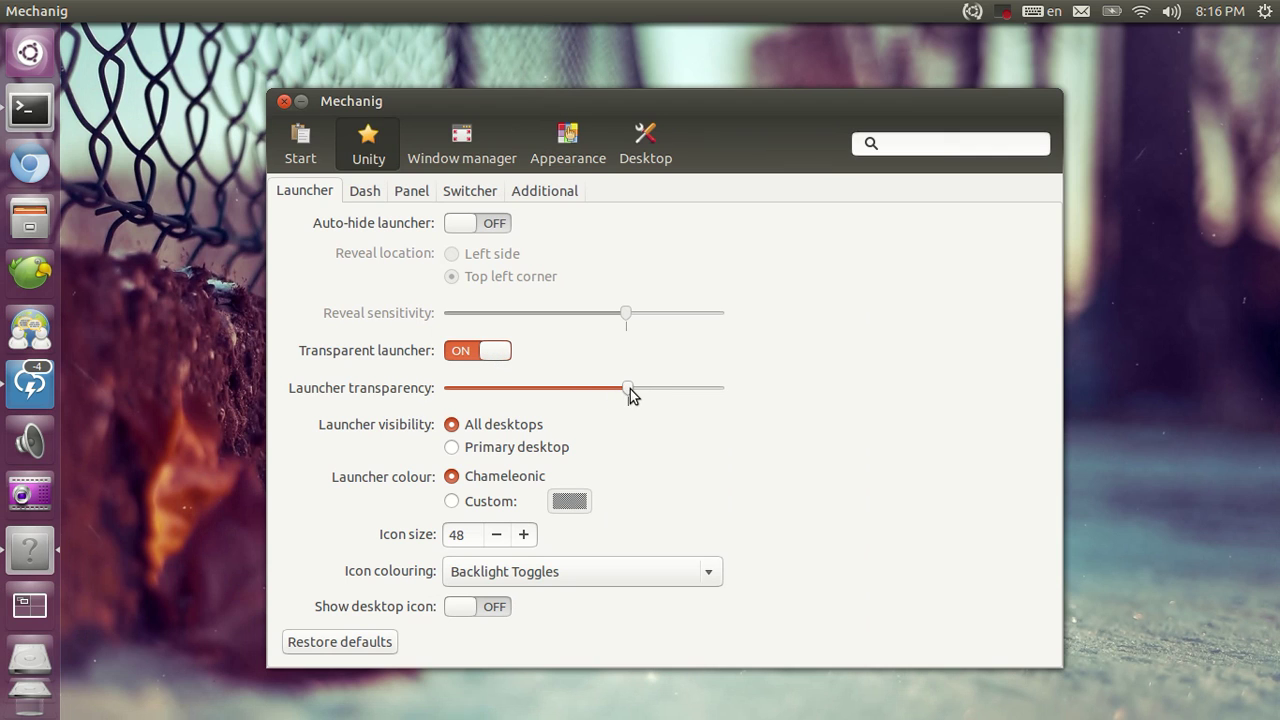
left_click_drag(628, 389, 494, 390)
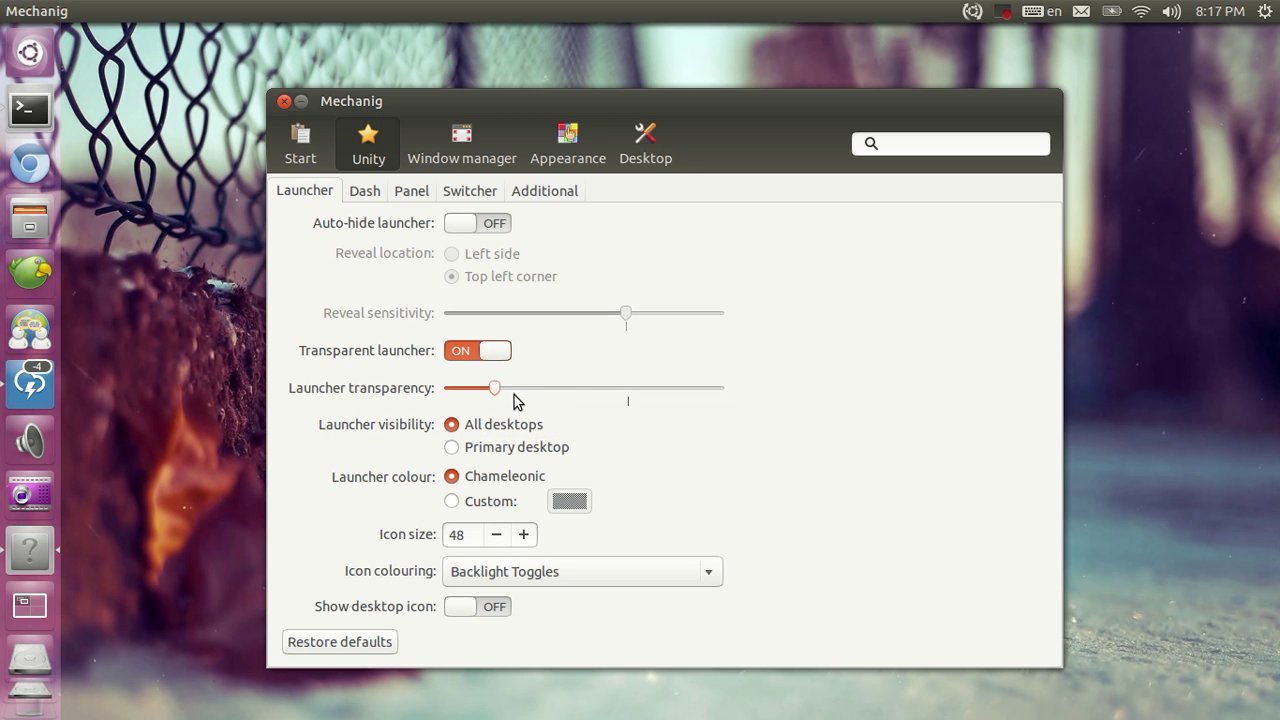
left_click_drag(497, 392, 629, 396)
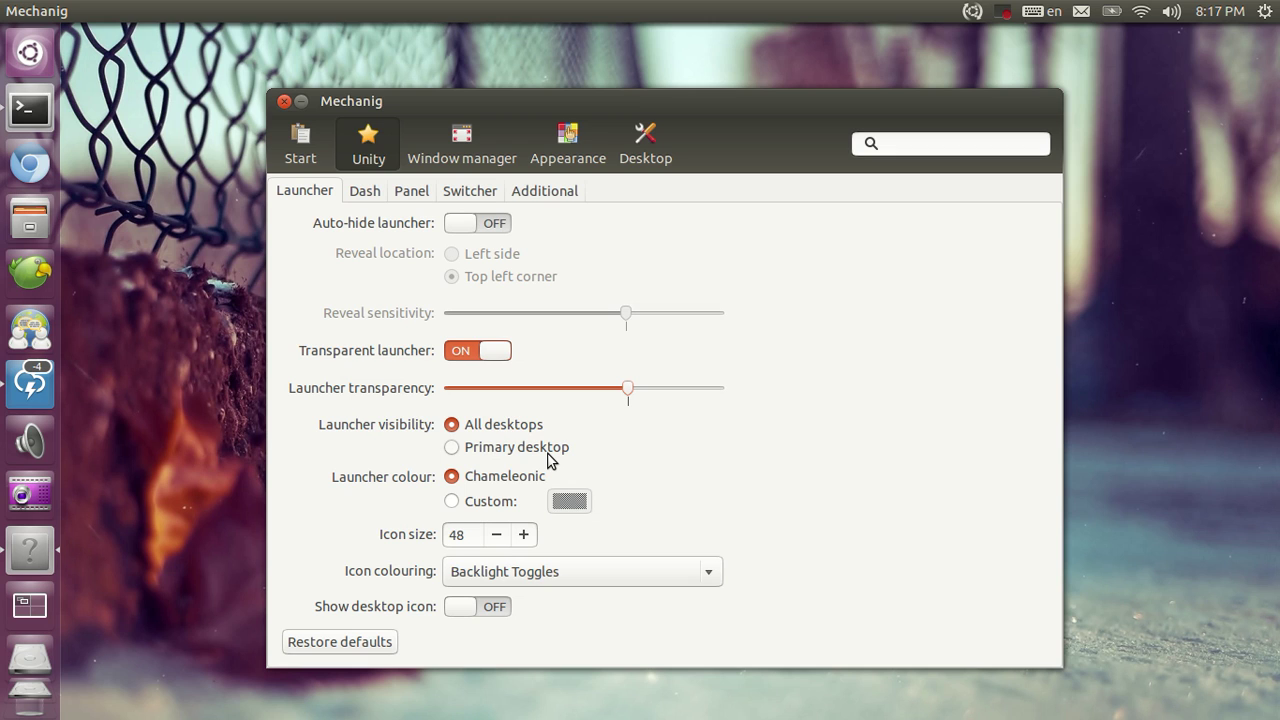
- Try the Custom launcher colour and switch back to Chameleonic
left_click(470, 501)
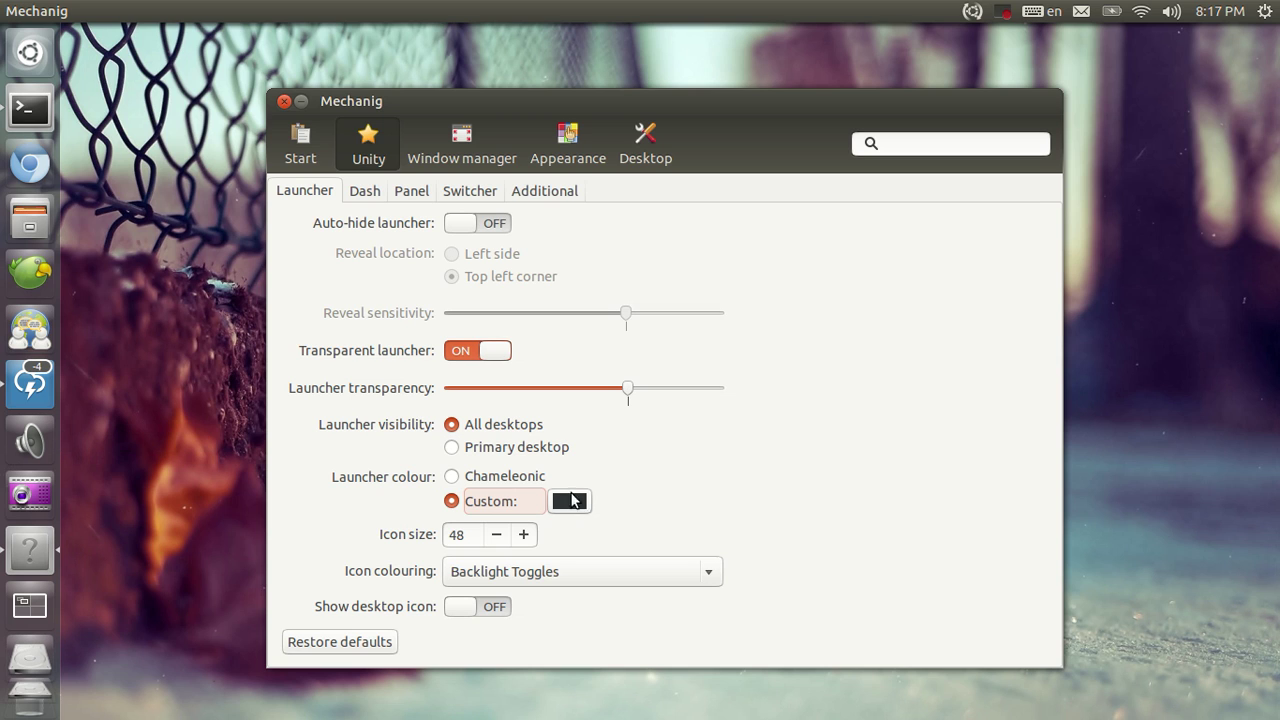
left_click(500, 478)
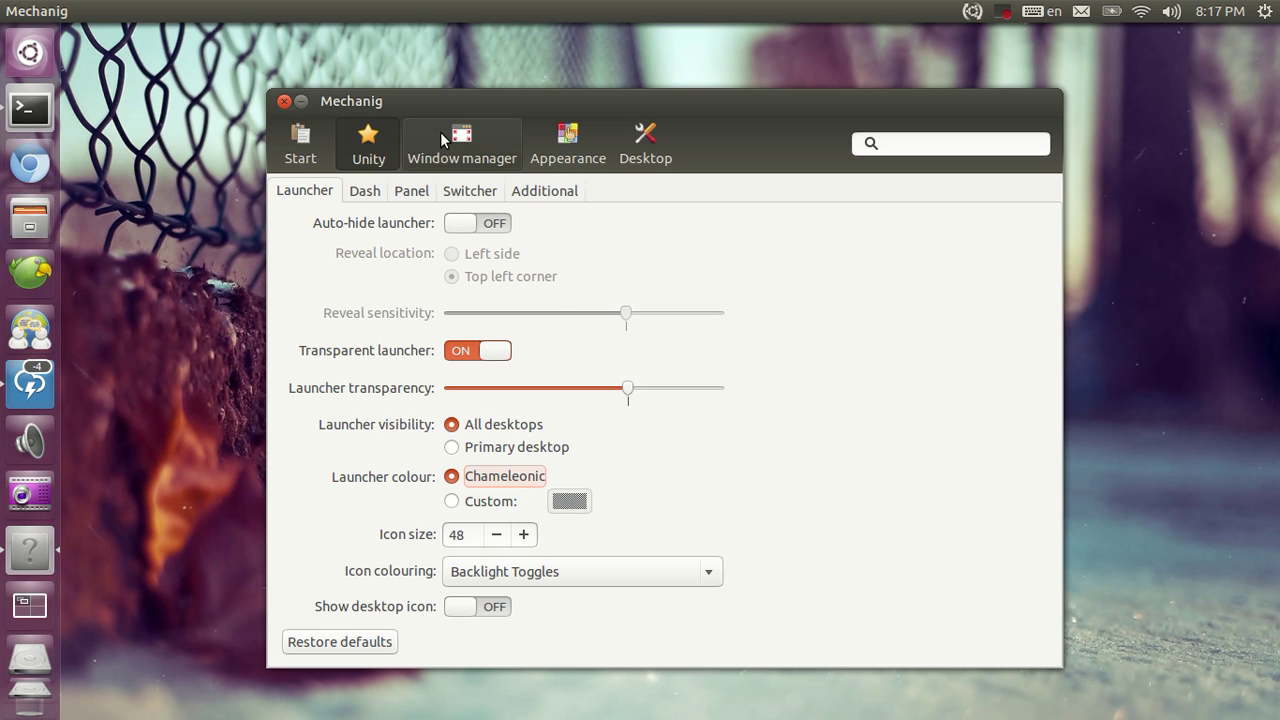
- Set the launcher icon size to 32
double_click(477, 532)
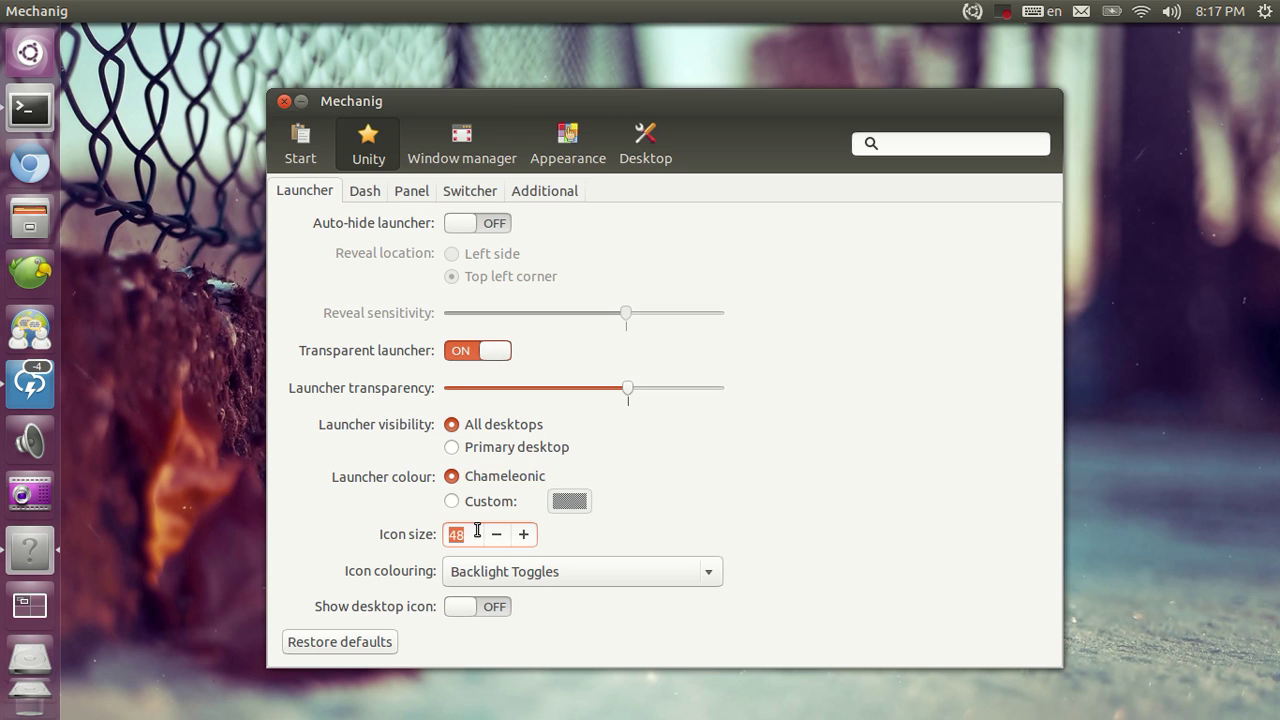
type("32")
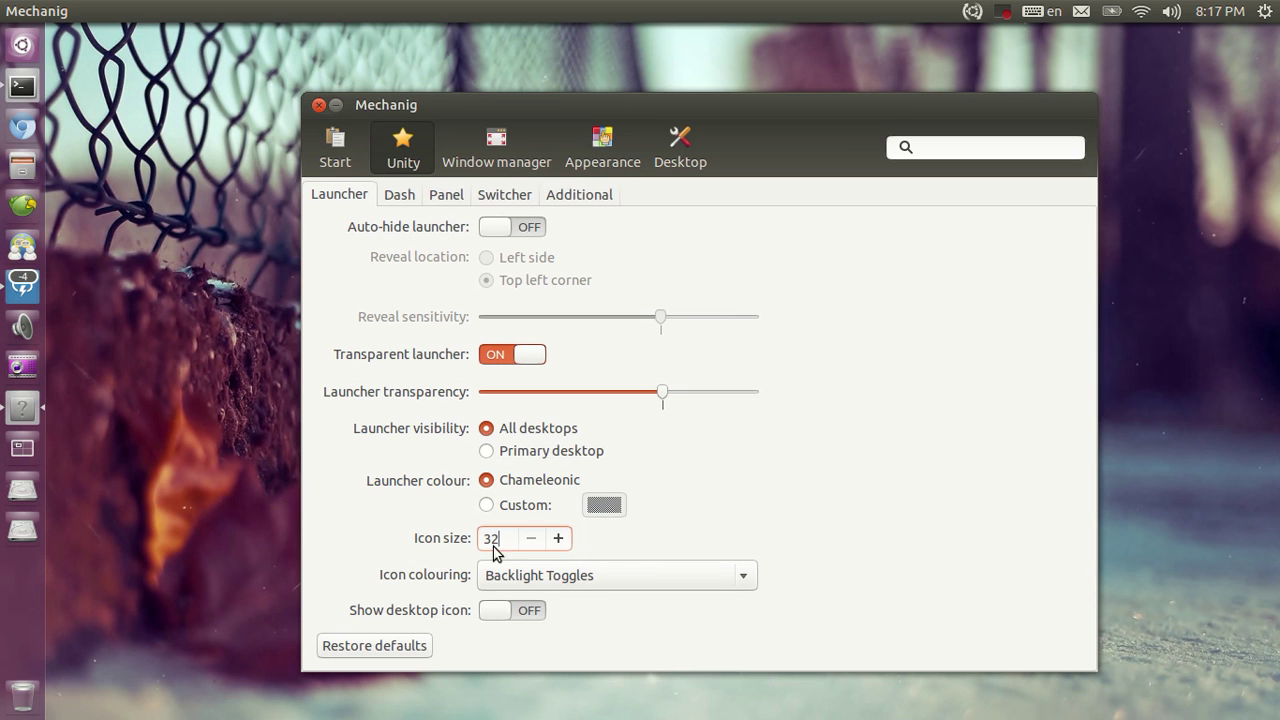
- Set the launcher's icon colouring to Backlight Always On and turn on the show desktop icon
left_click(582, 580)
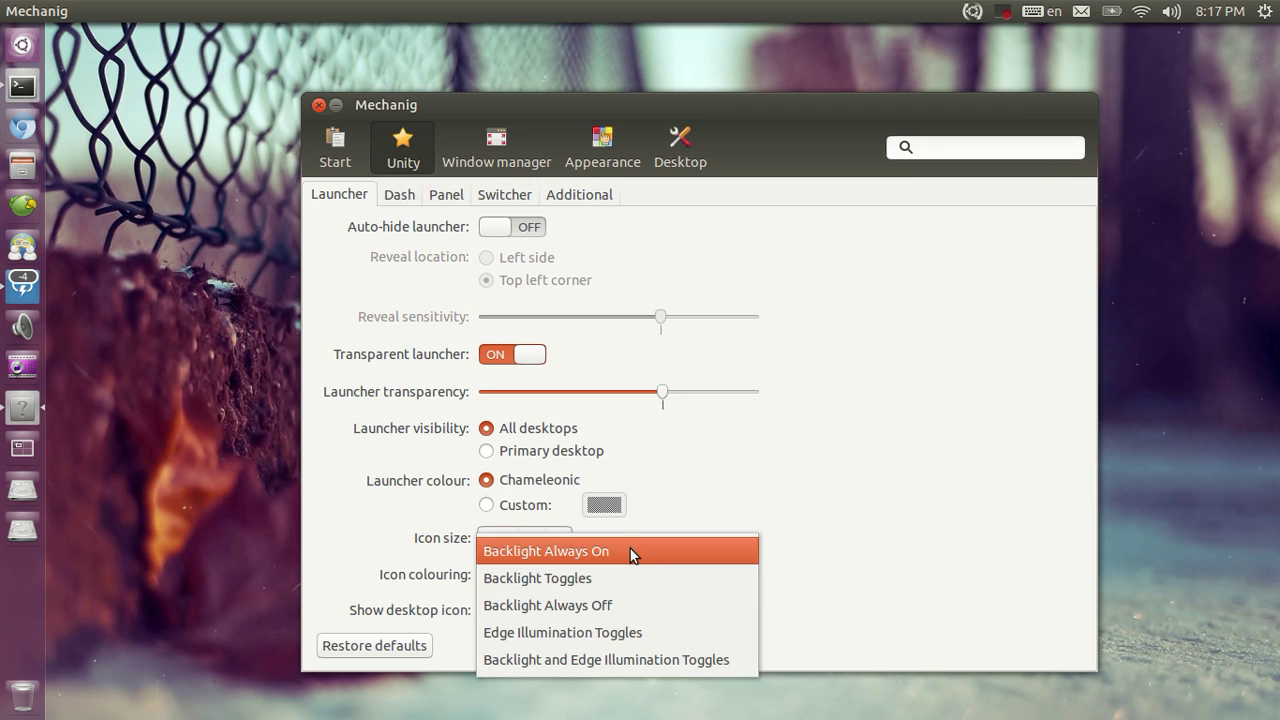
left_click(622, 546)
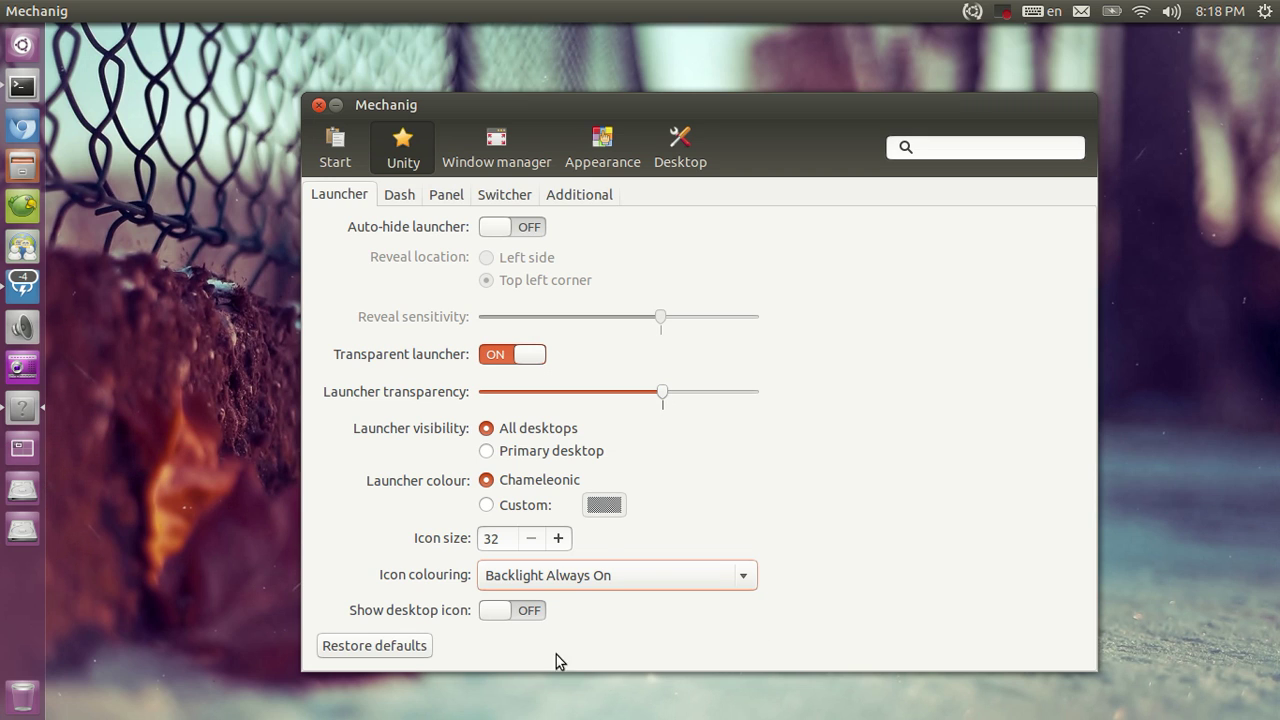
left_click(510, 609)
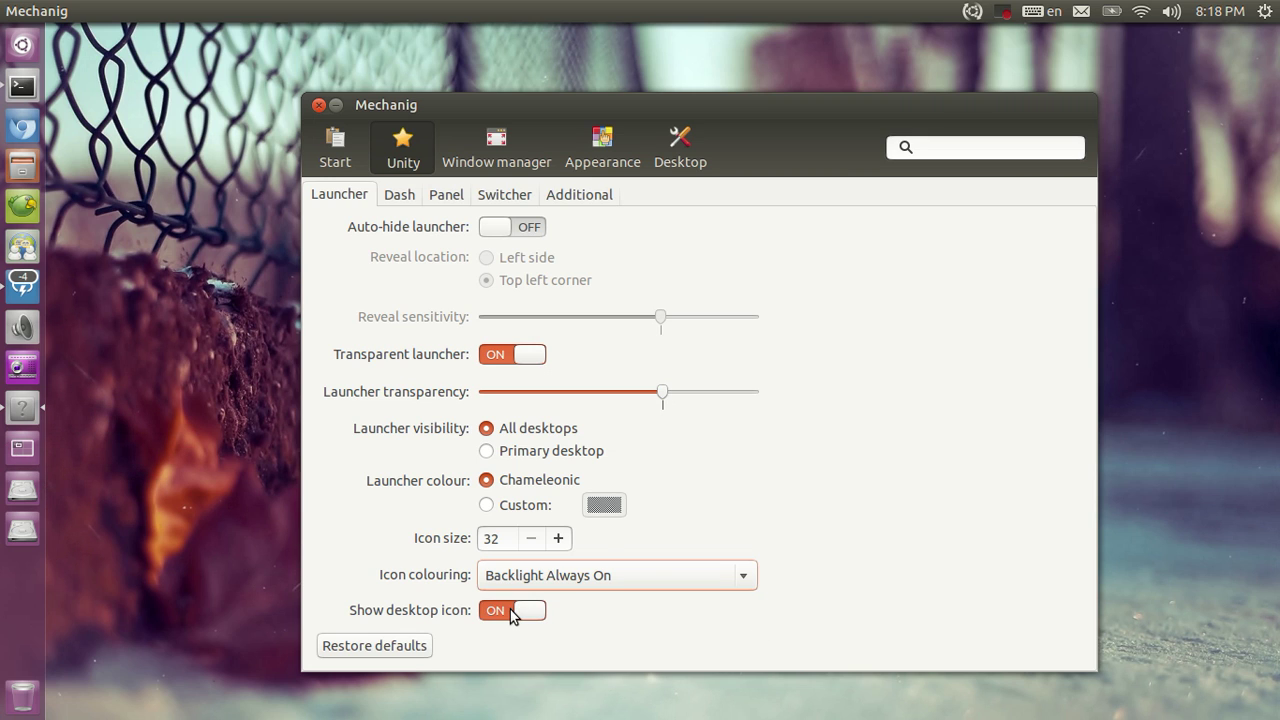